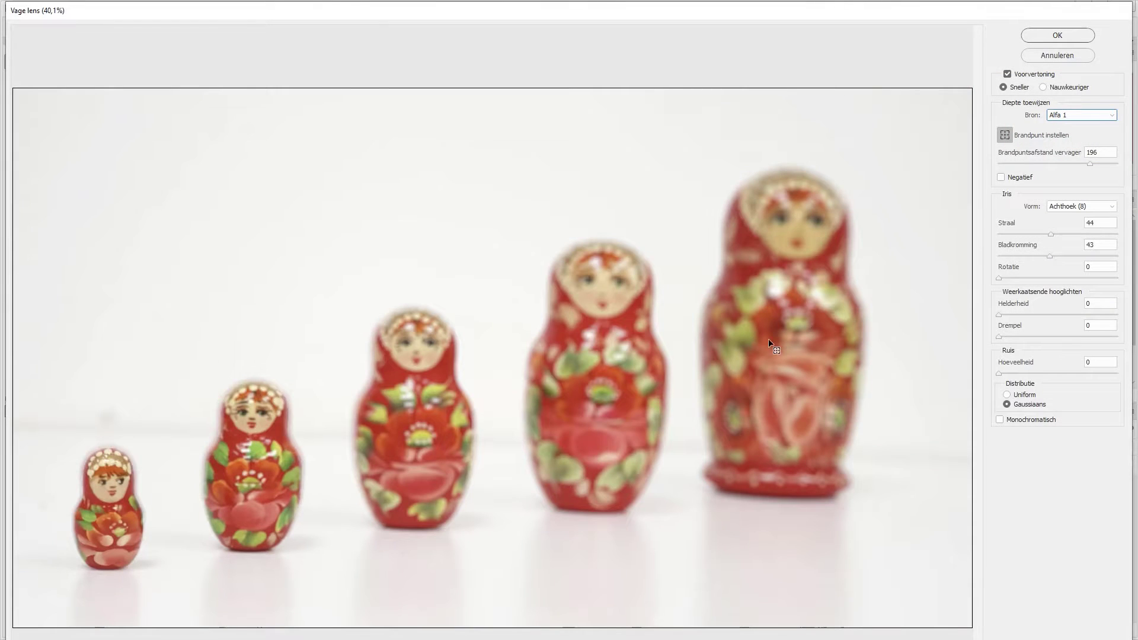
# - Move the Lens Blur focal point from the smallest doll to the middle doll and apply the blur
pyautogui.click(105, 511)
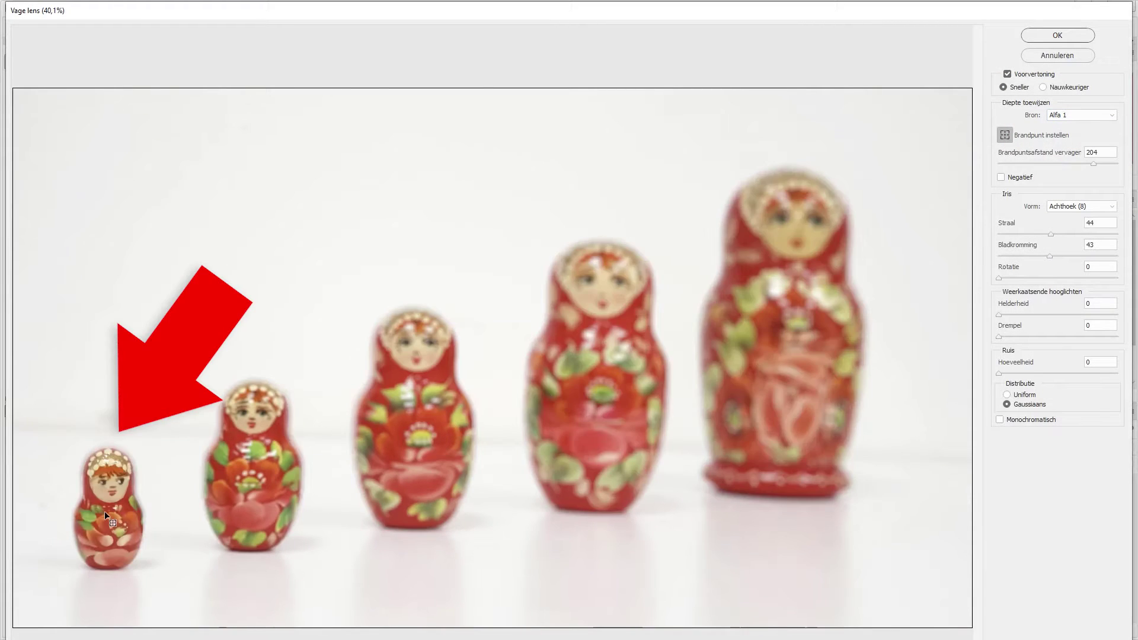
pyautogui.click(785, 319)
pyautogui.click(445, 415)
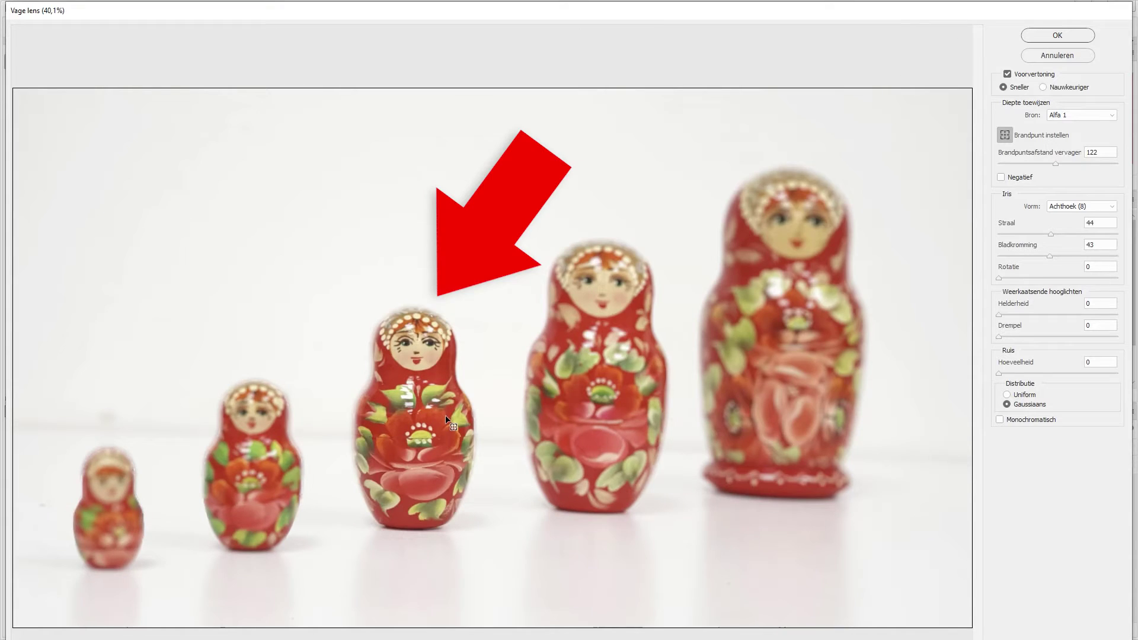
pyautogui.press('Return')
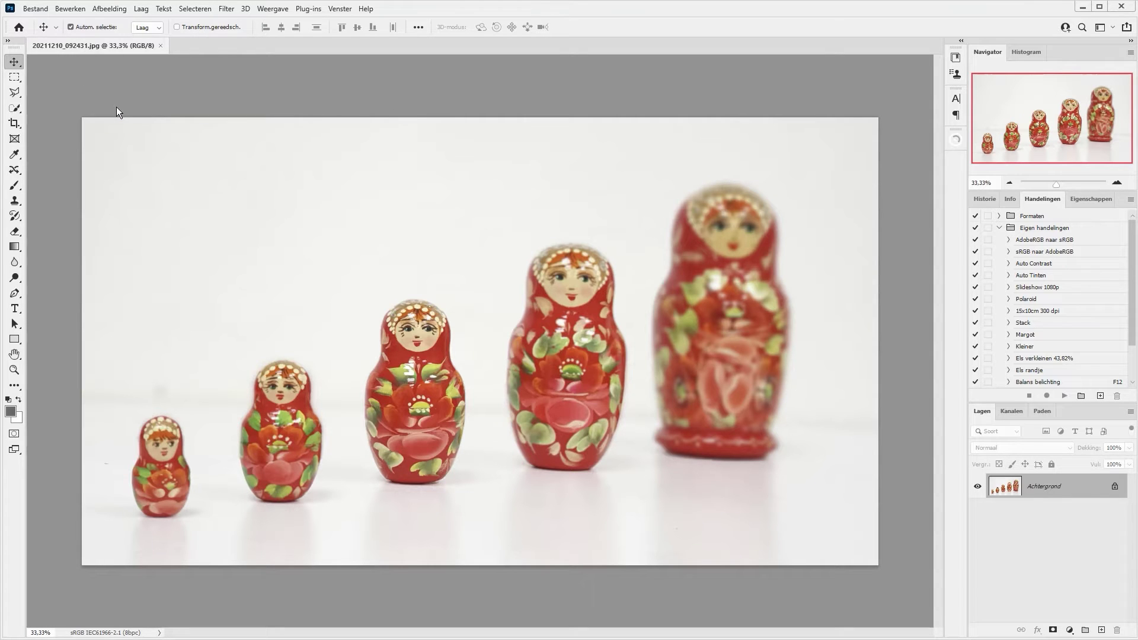
# - Switch to the browser showing the Depth Map Extractor page at hasaranga.com/dmap
pyautogui.hotkey('alt', 'Tab')
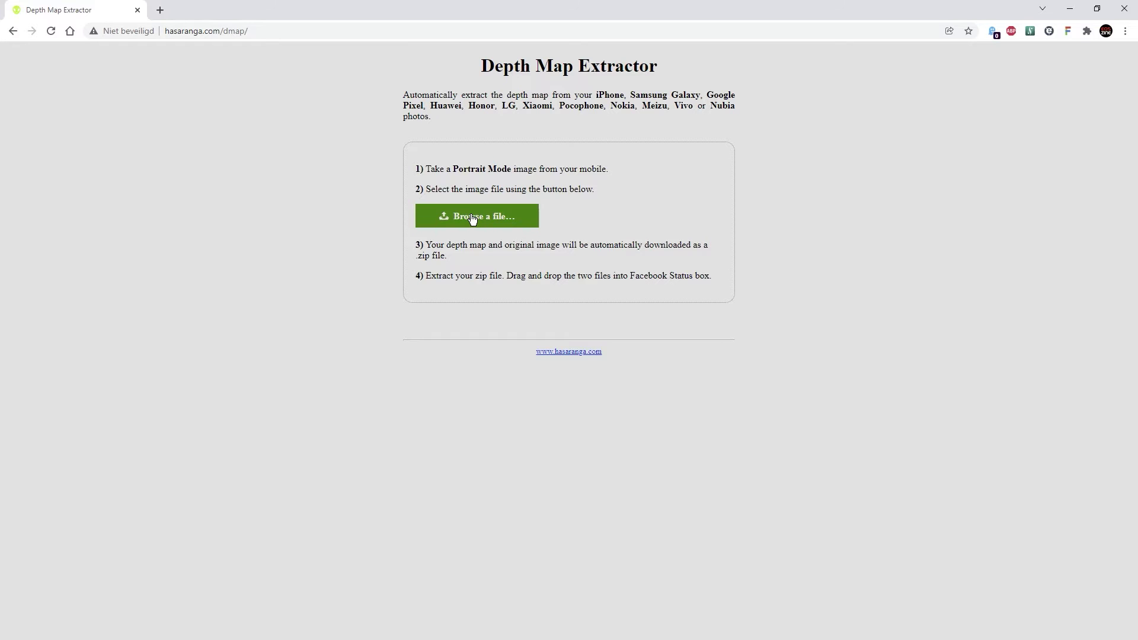
# - Upload 20211210_092431.jpg to Depth Map Extractor and cancel saving the resulting image.zip
pyautogui.click(473, 219)
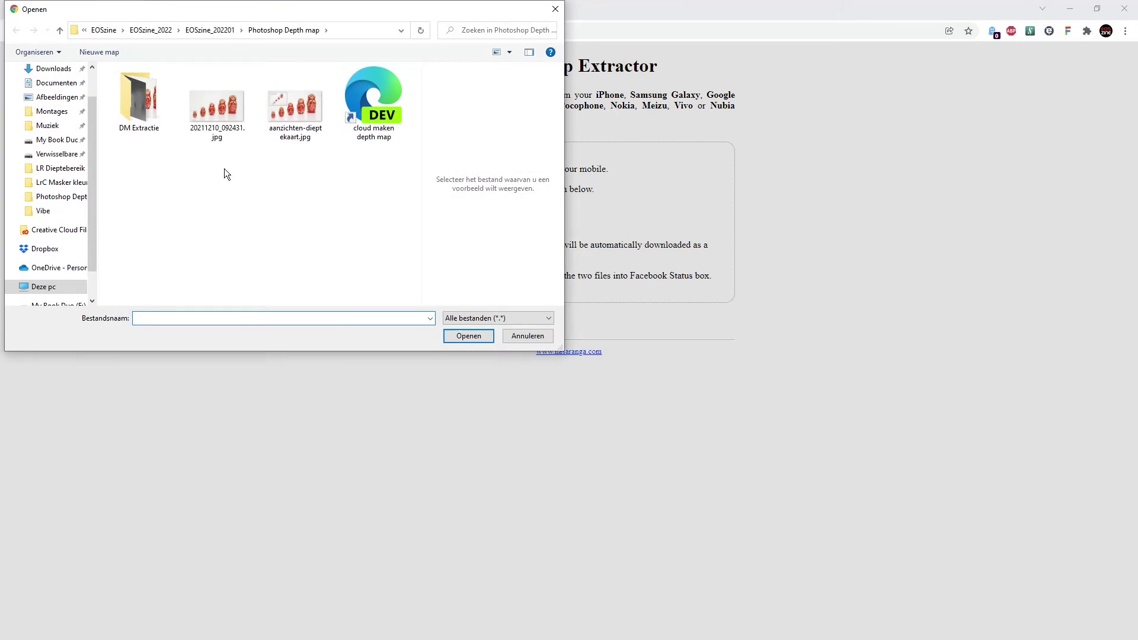
pyautogui.click(216, 106)
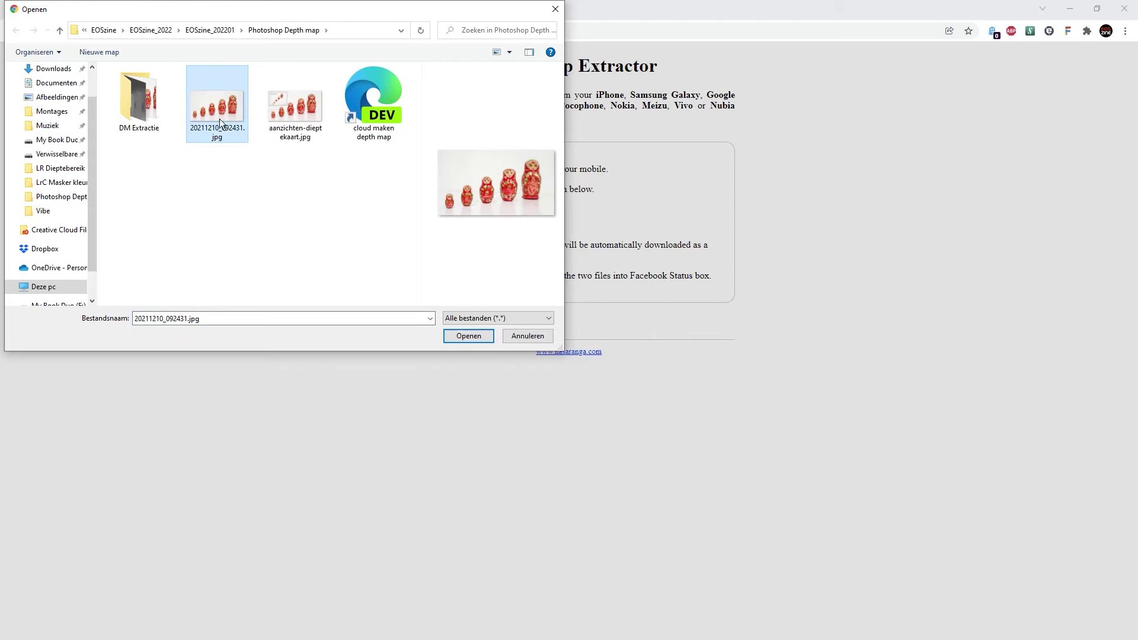
pyautogui.click(469, 336)
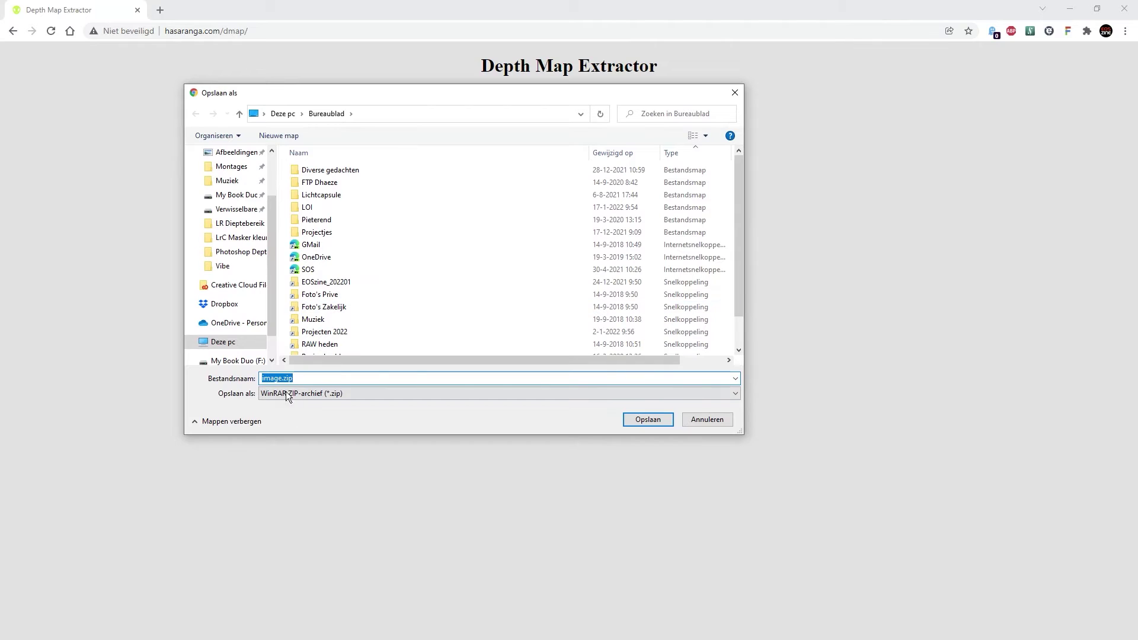
pyautogui.click(698, 419)
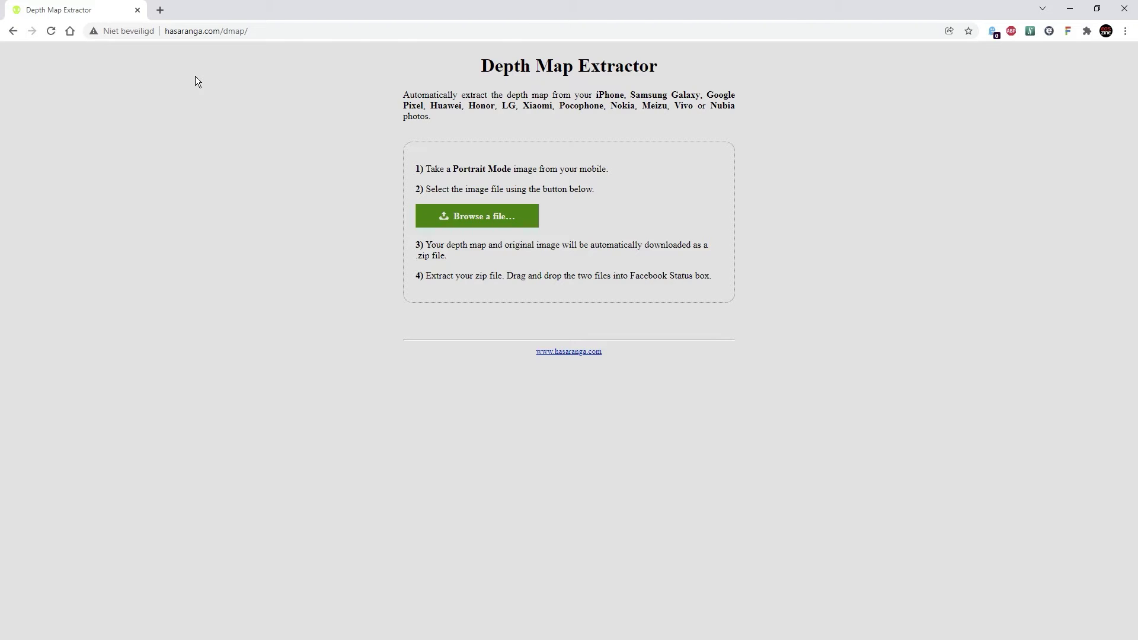
pyautogui.hotkey('alt', 'Tab')
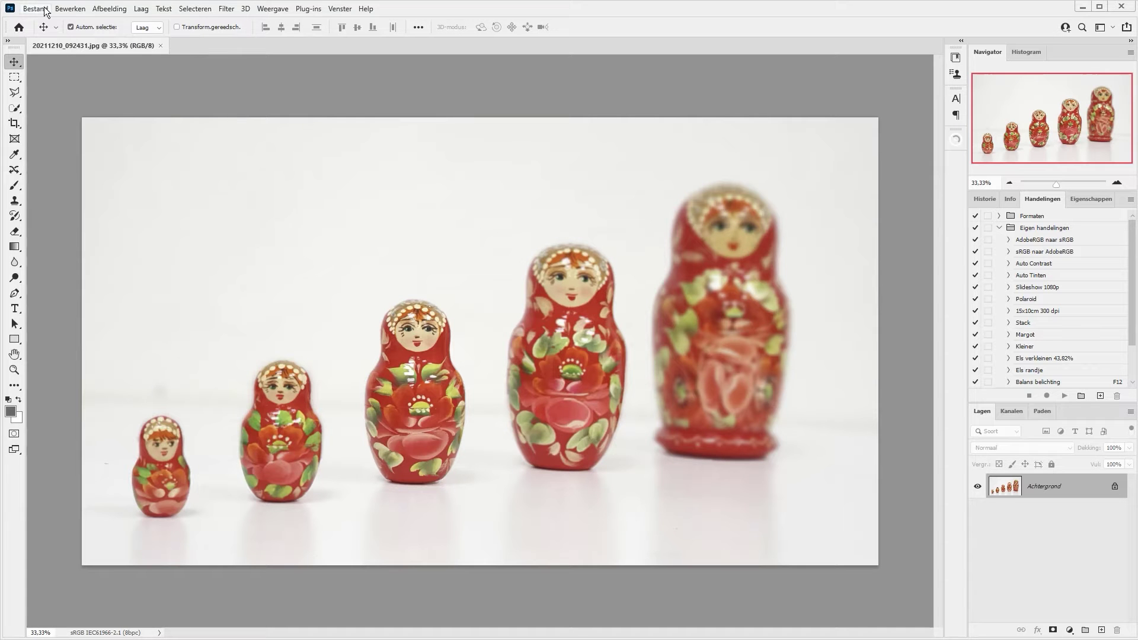
# - Open image.jpg and image_depth.jpg together from the DM Extractie folder
pyautogui.click(46, 11)
pyautogui.click(48, 31)
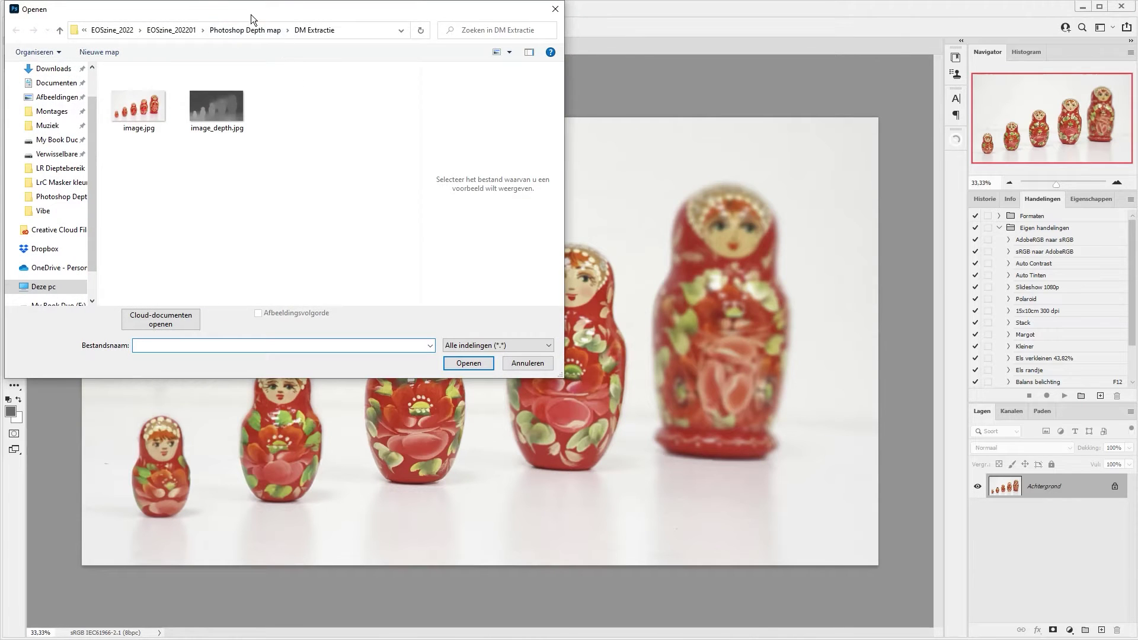
pyautogui.moveTo(251, 14); pyautogui.dragTo(520, 119)
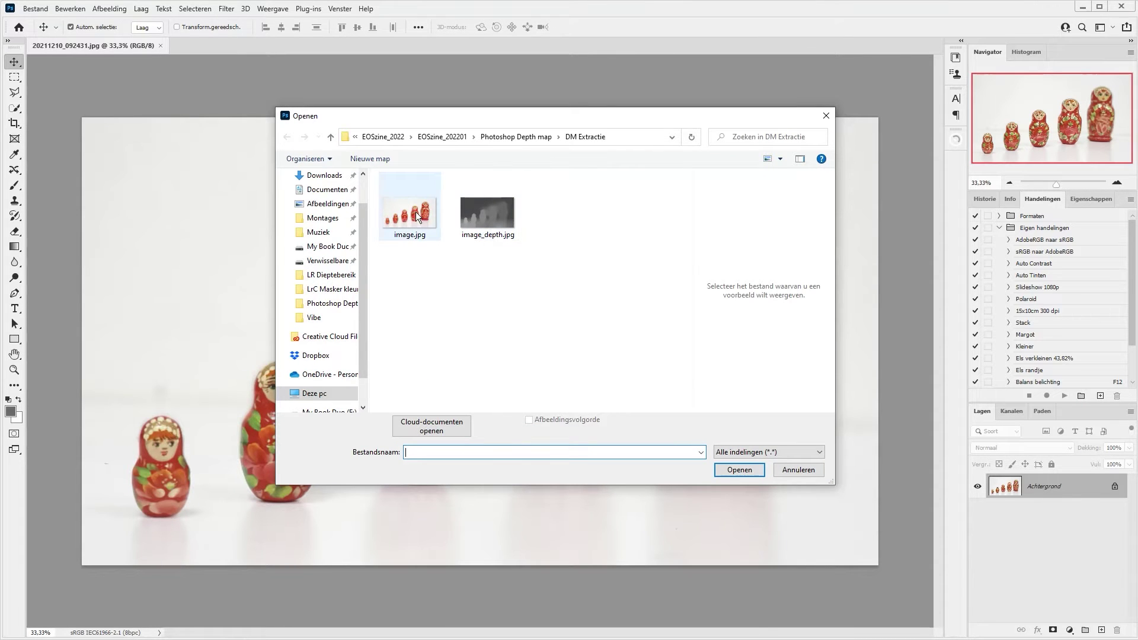
pyautogui.moveTo(407, 211)
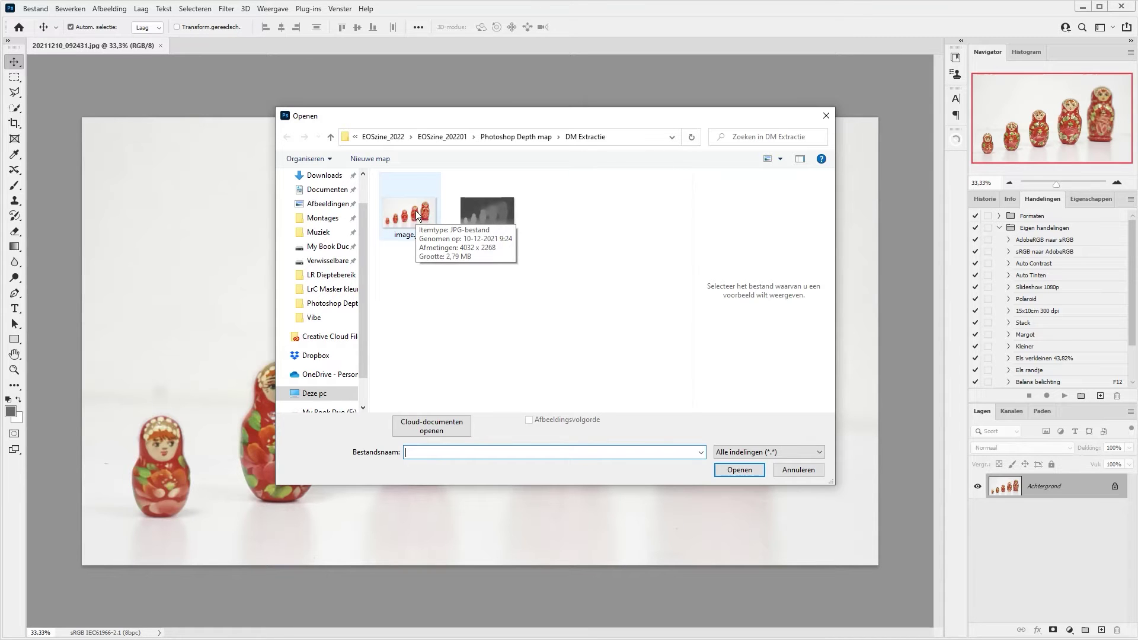
pyautogui.click(415, 211)
pyautogui.keyDown('ctrl'); pyautogui.click(469, 210); pyautogui.keyUp('ctrl')
pyautogui.click(744, 471)
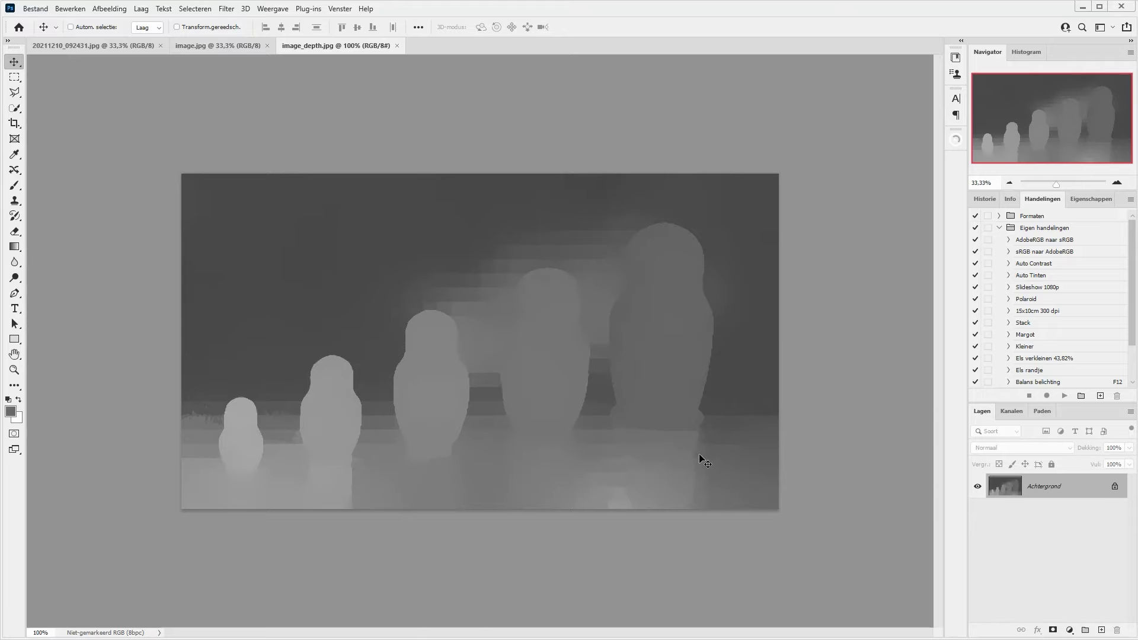
# - Compare image.jpg, the depth map and the blurred original, then close 20211210_092431.jpg
pyautogui.hotkey('ctrl', 'Tab')
pyautogui.press('ctrl')
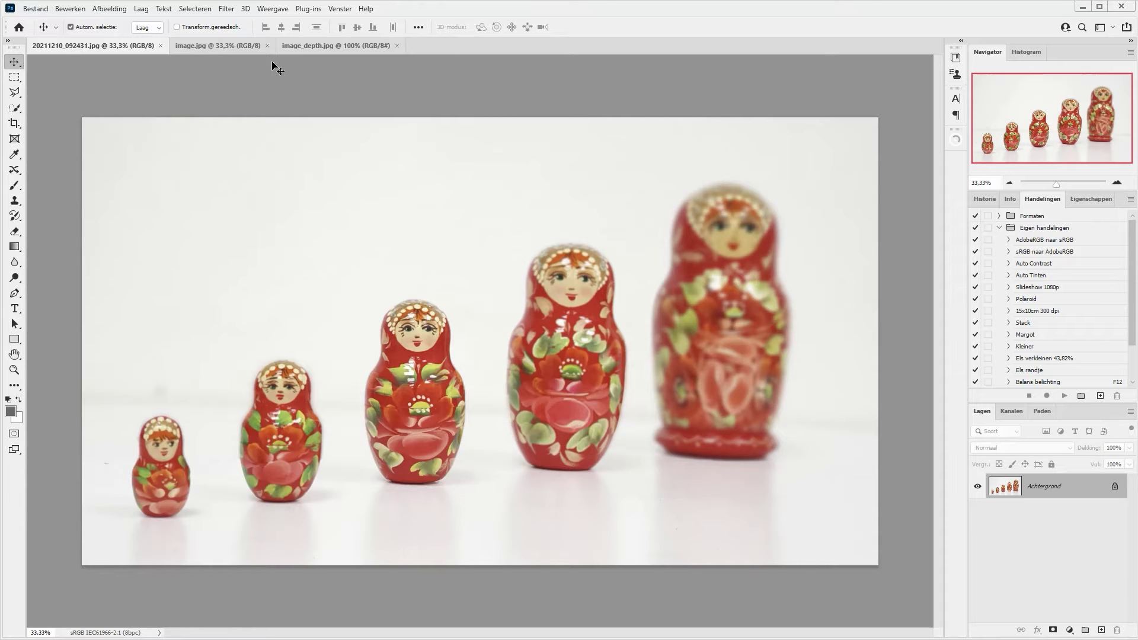
pyautogui.click(232, 49)
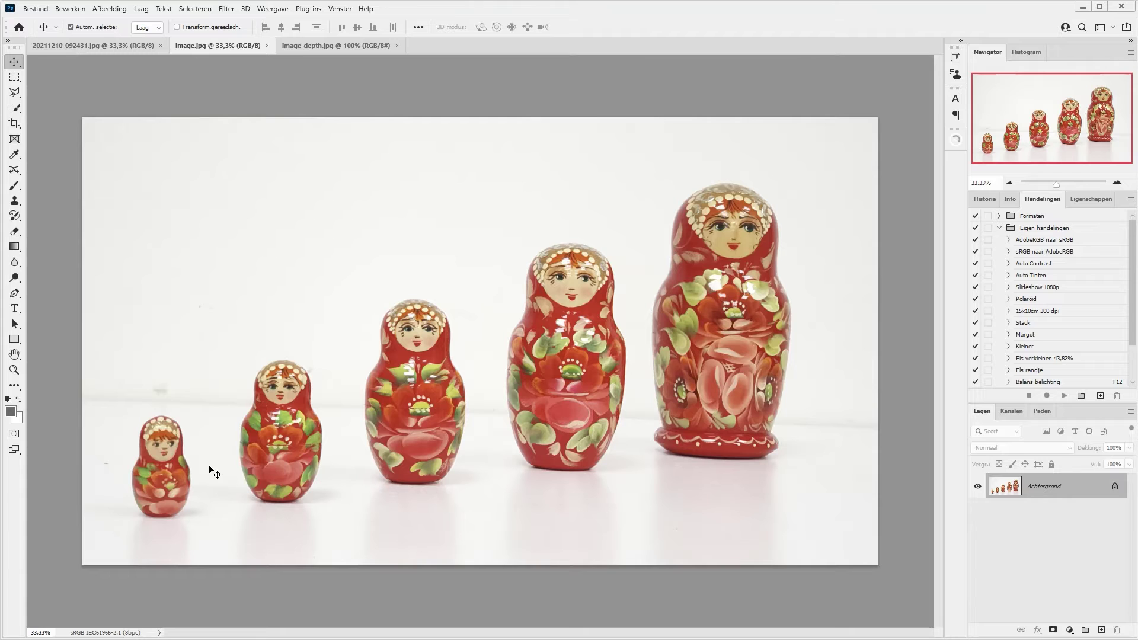
pyautogui.click(77, 45)
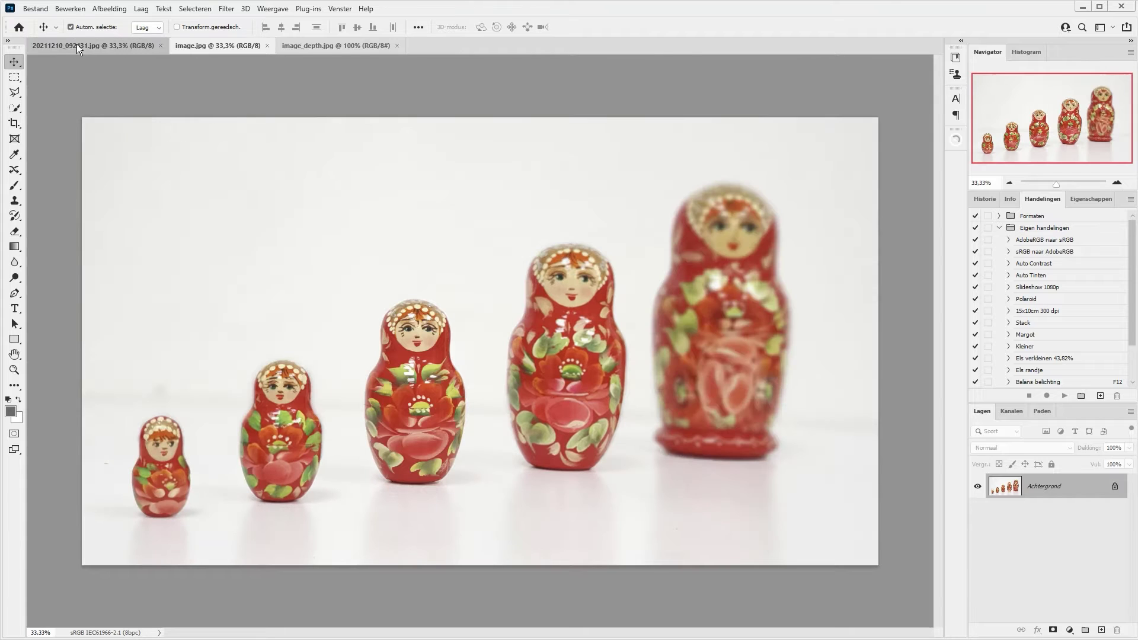
pyautogui.click(225, 47)
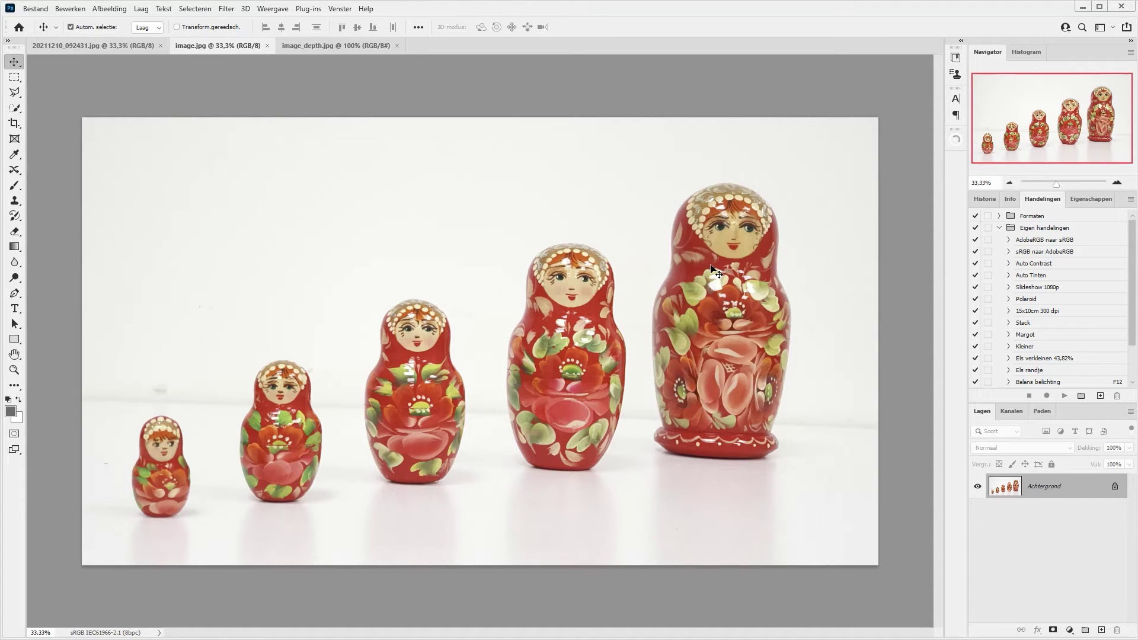
pyautogui.click(326, 51)
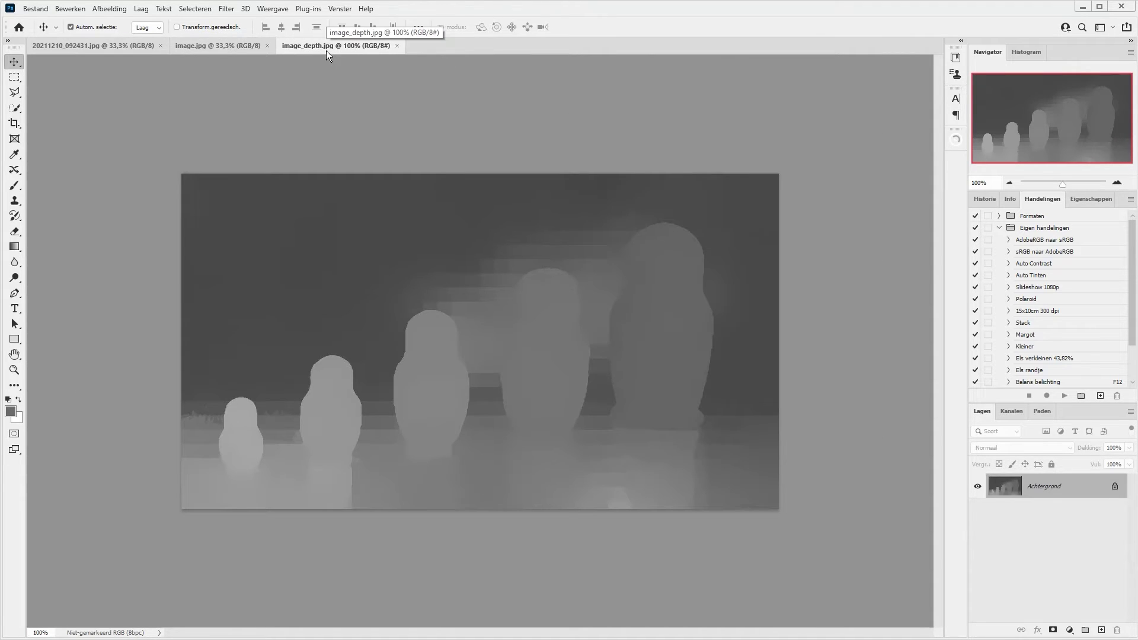
pyautogui.click(126, 48)
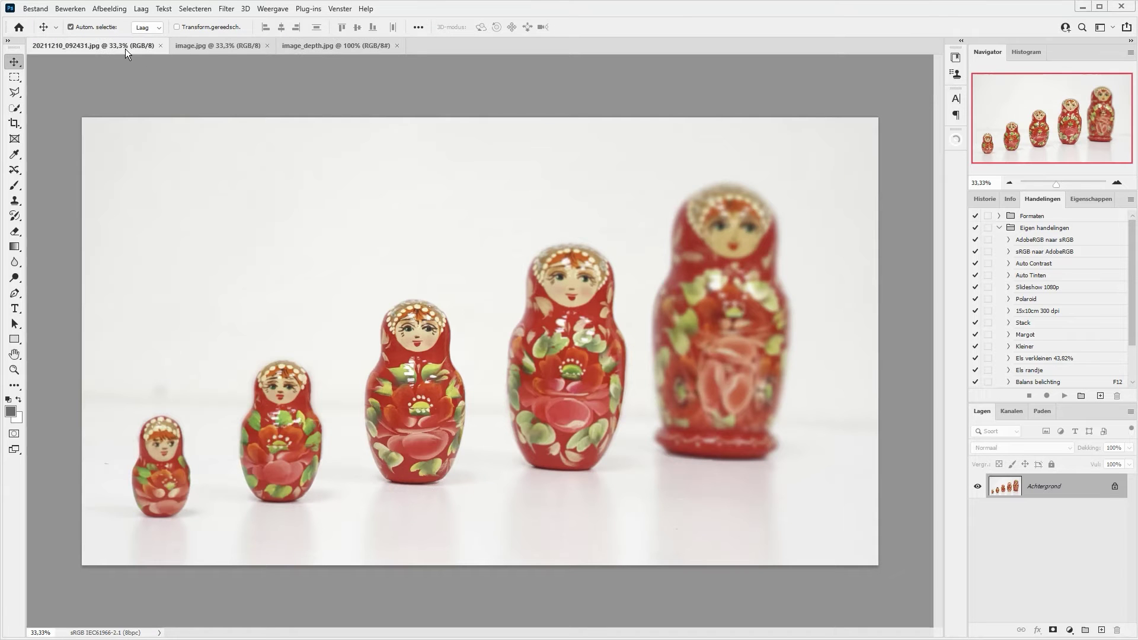
pyautogui.click(160, 46)
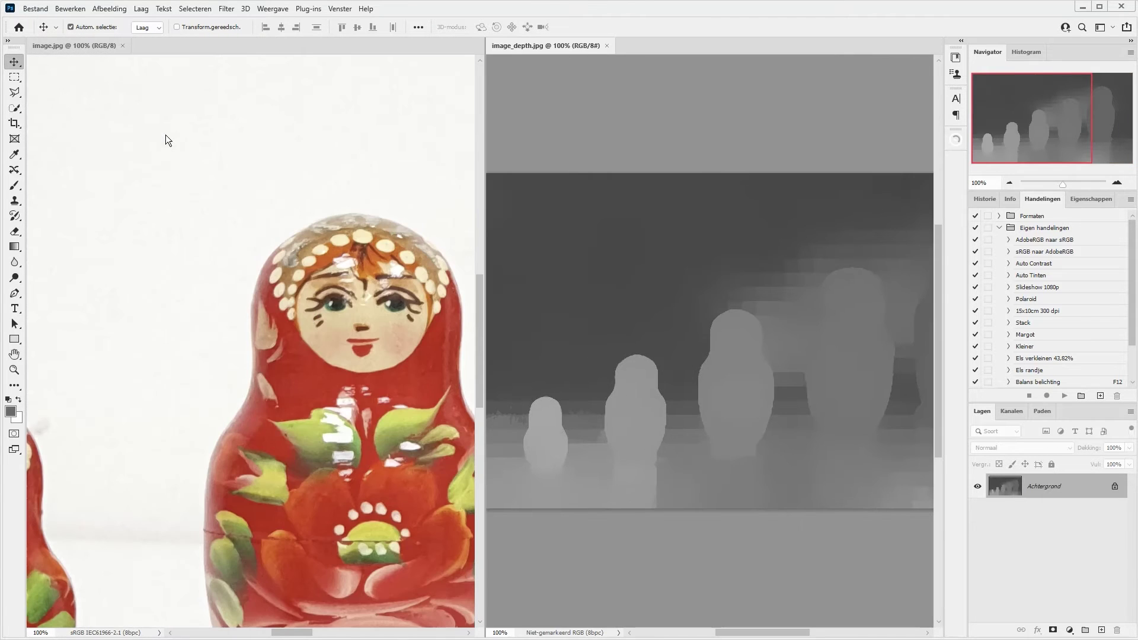
# - Zoom both documents out and show image.jpg's Image Size of 4032 × 2268 pixels
pyautogui.keyDown('alt'); pyautogui.click(585, 292); pyautogui.keyUp('alt')
pyautogui.keyDown('alt'); pyautogui.click(585, 292); pyautogui.keyUp('alt')
pyautogui.keyDown('alt'); pyautogui.click(585, 292); pyautogui.keyUp('alt')
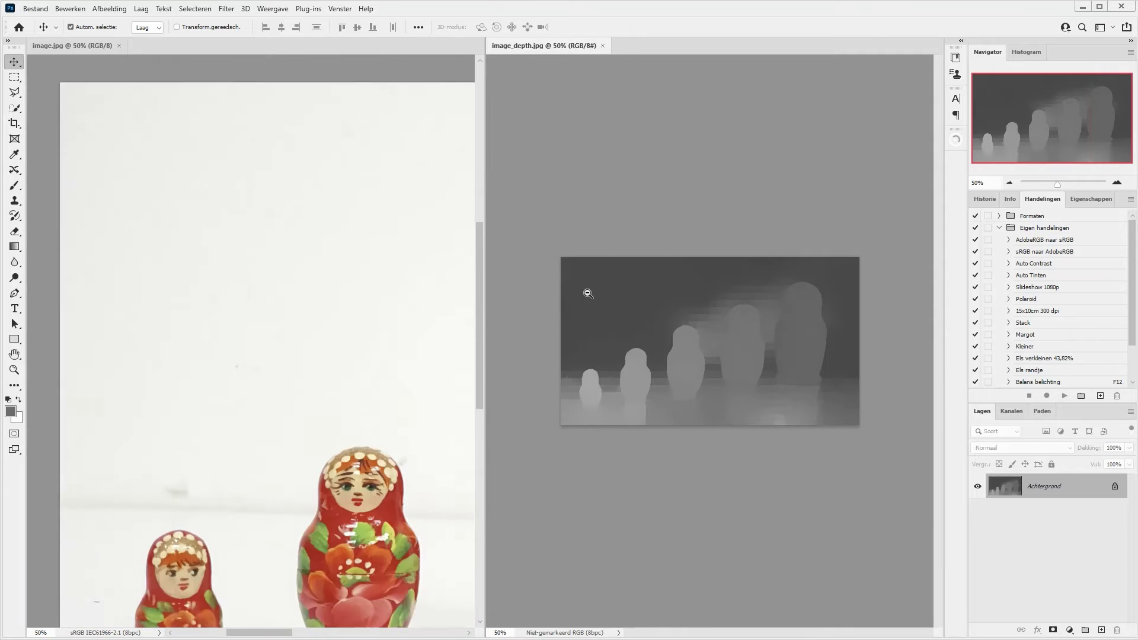
pyautogui.keyDown('alt'); pyautogui.click(591, 294); pyautogui.keyUp('alt')
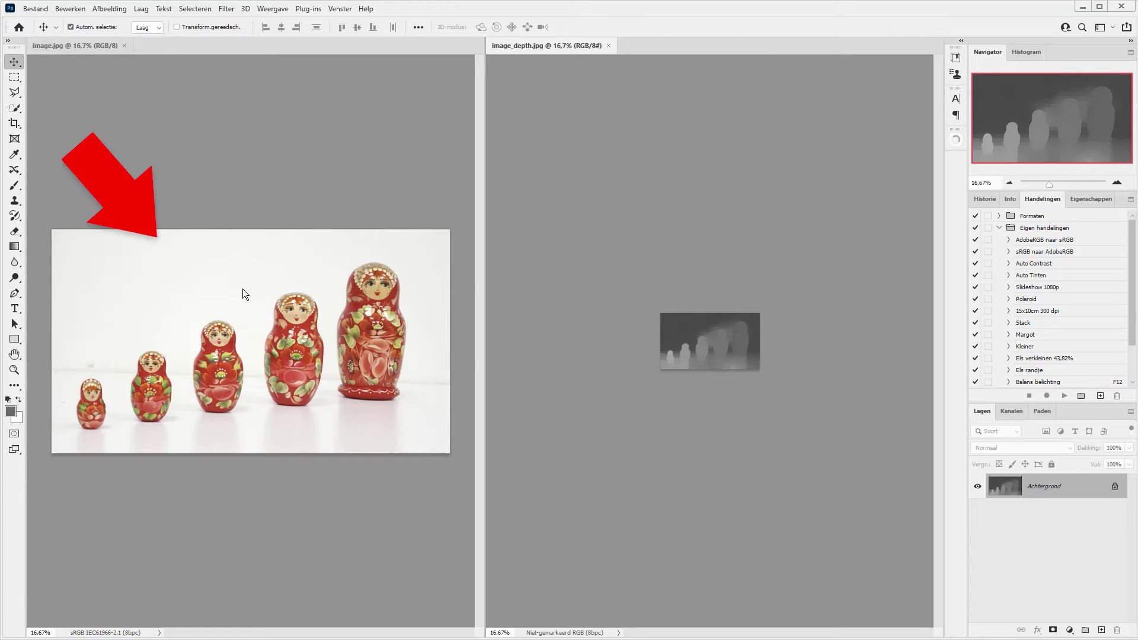
pyautogui.click(295, 327)
pyautogui.press('ctrl')
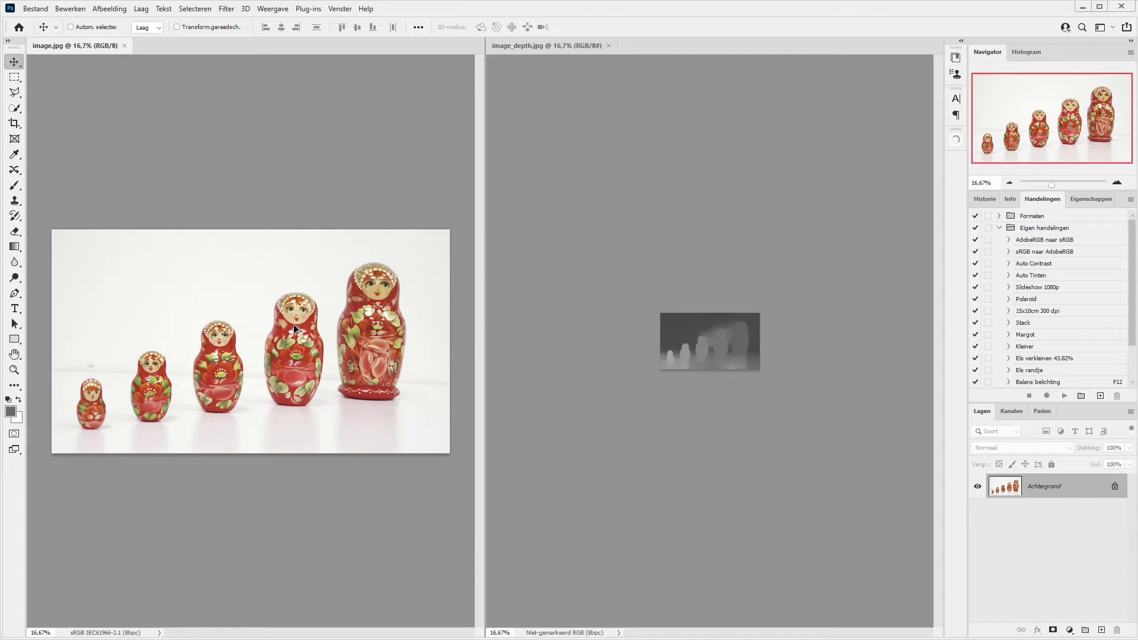
pyautogui.hotkey('ctrl', 'alt', 'i')
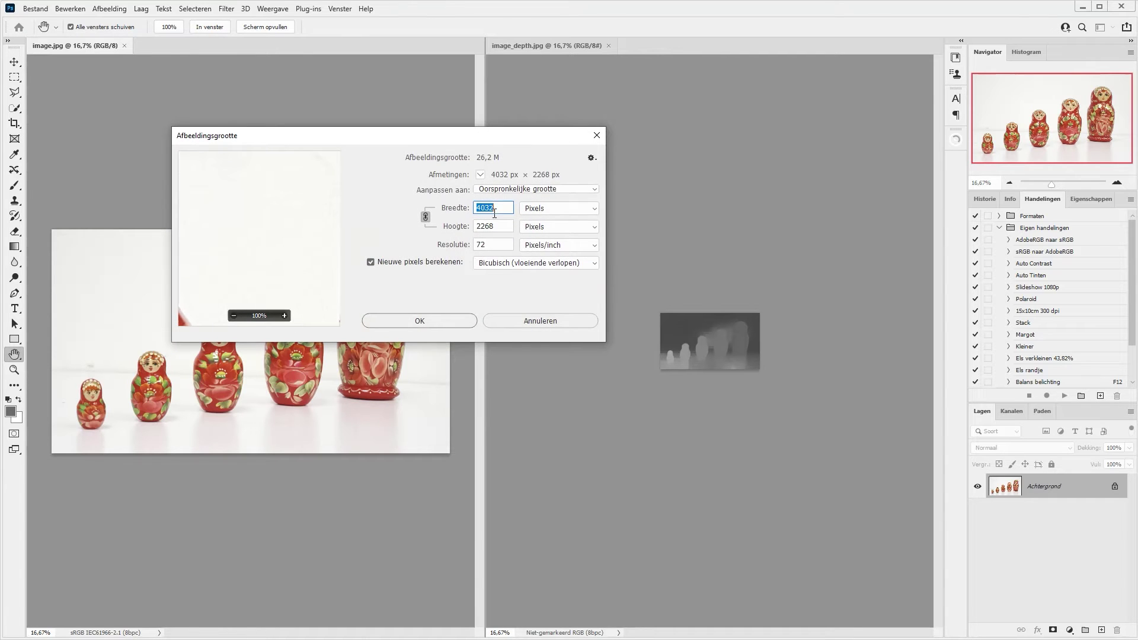
# - Cancel, then enter a 4032-pixel width in image_depth.jpg's Image Size with proportions linked
pyautogui.click(525, 321)
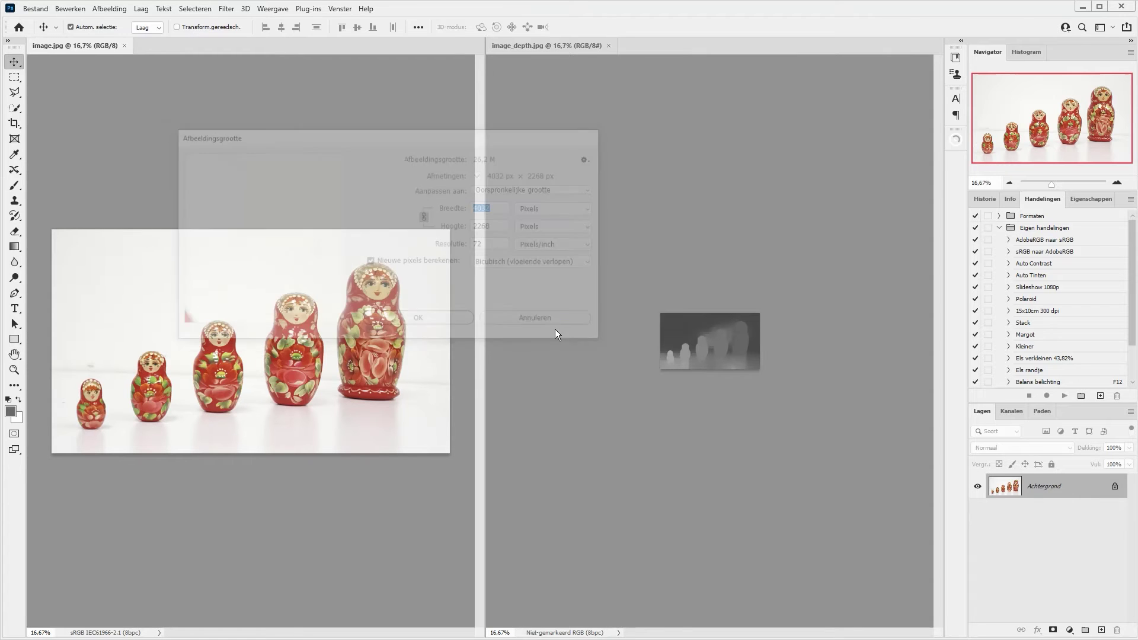
pyautogui.click(610, 206)
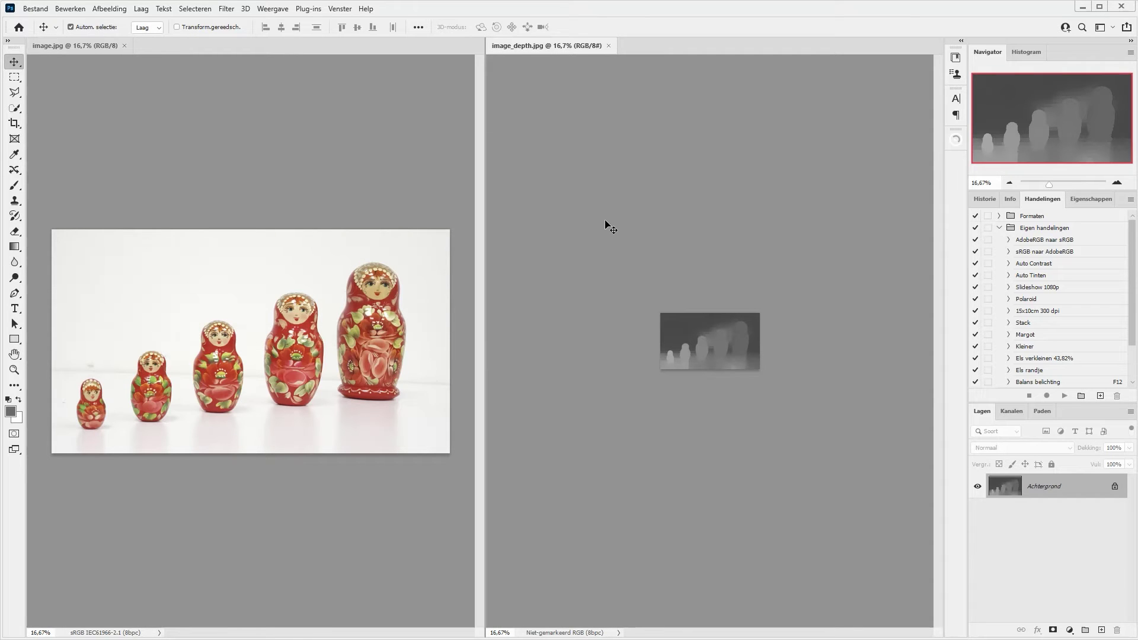
pyautogui.hotkey('ctrl', 'alt', 'i')
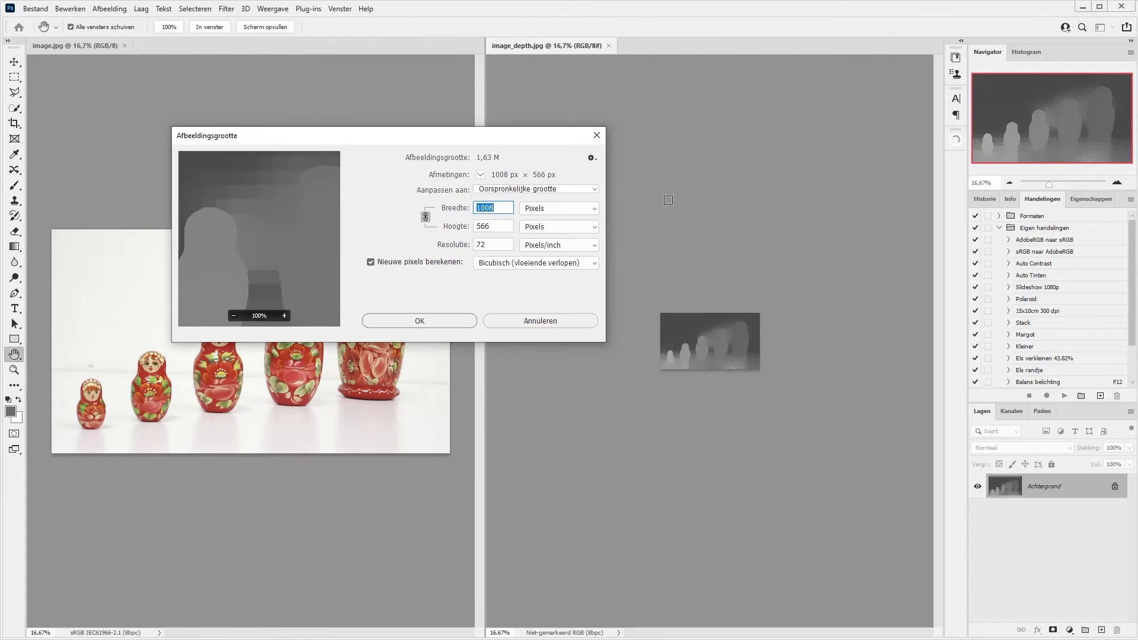
pyautogui.write('4032')
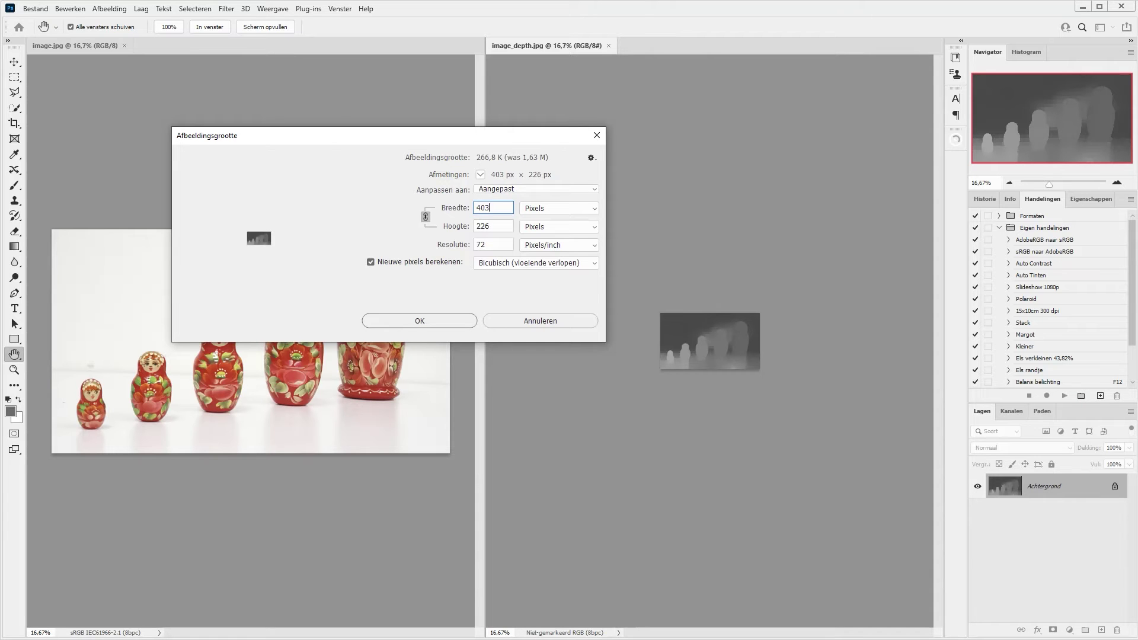
# - Apply the depth map resize and consolidate documents into tabs, zoomed in on the depth map
pyautogui.click(450, 321)
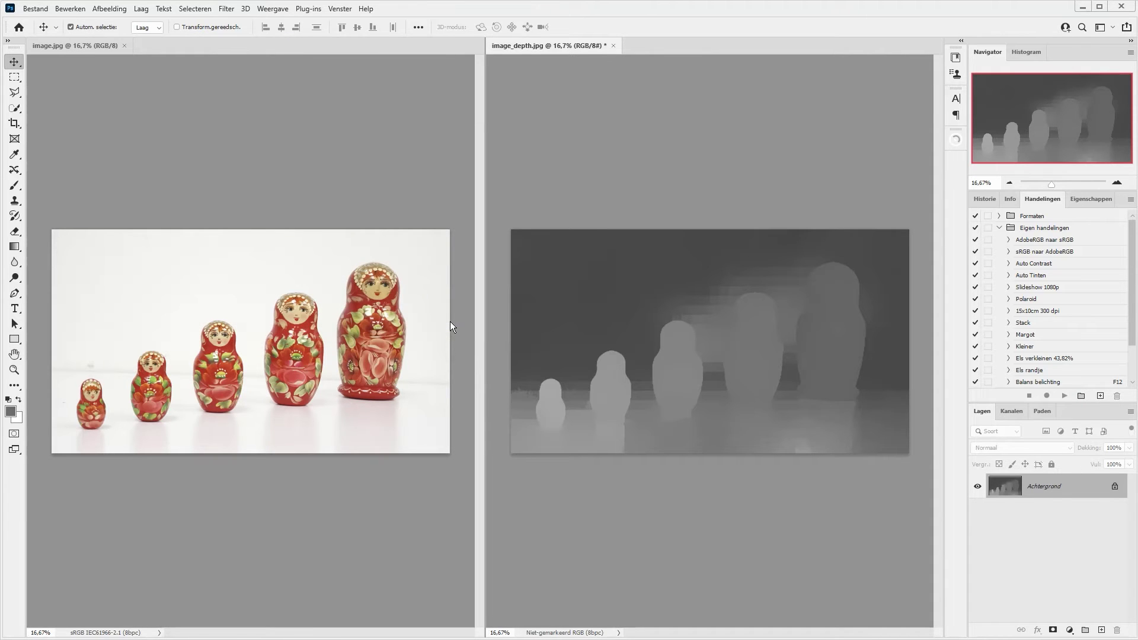
pyautogui.hotkey('ctrl', 'alt', 'shift', 't')
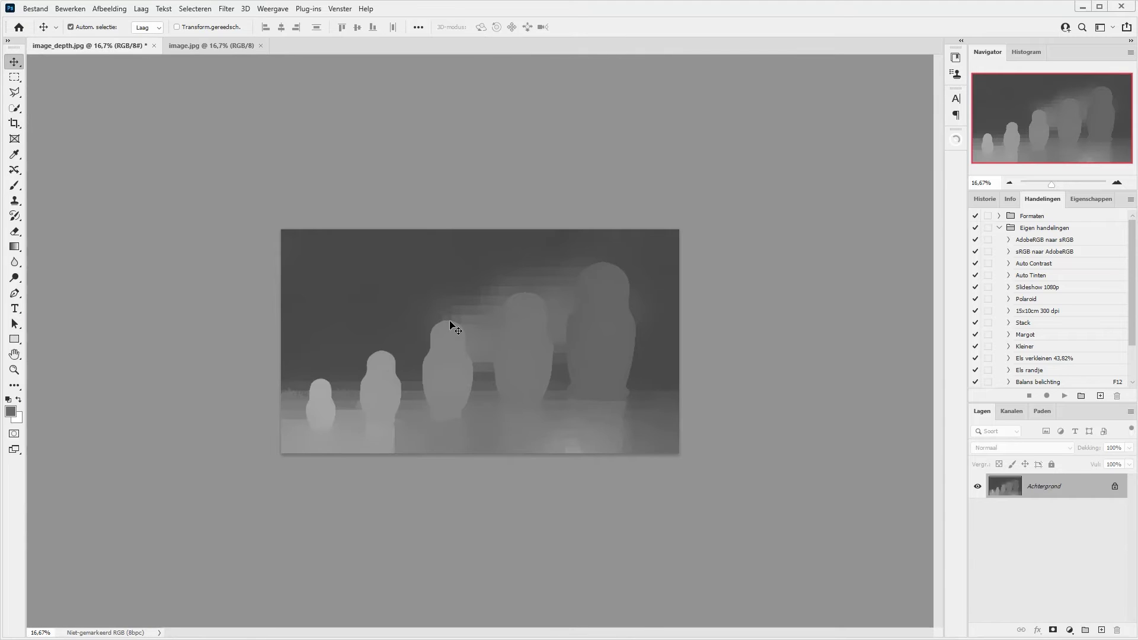
pyautogui.hotkey('ctrl', '+')
pyautogui.hotkey('ctrl', '+')
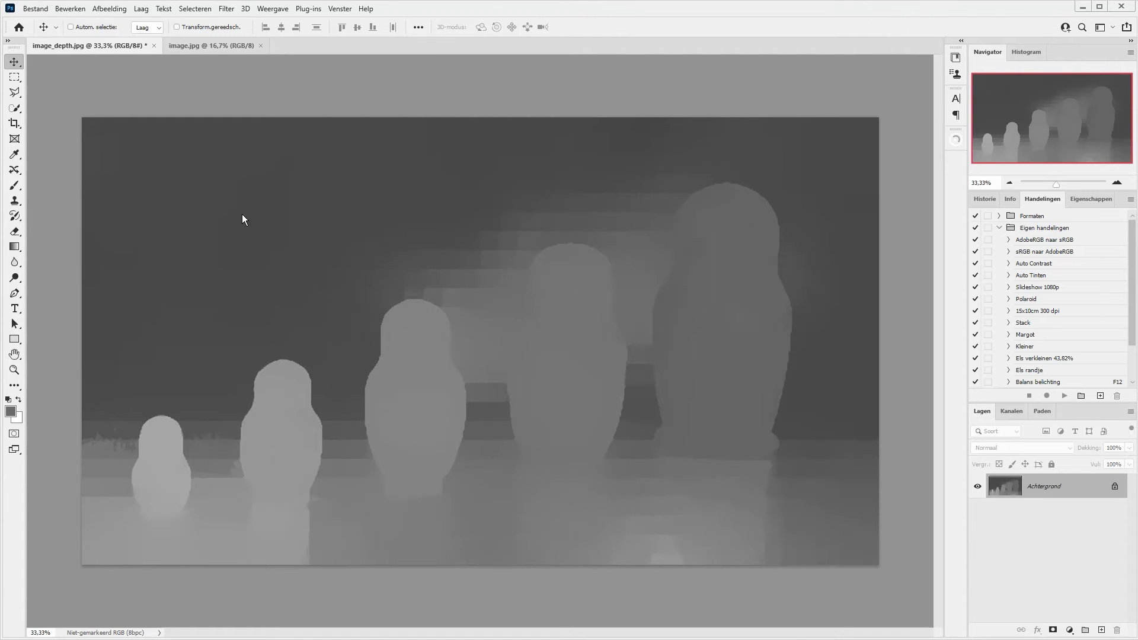
# - Start Levels on the depth map, pulling the white input in to about 197
pyautogui.hotkey('ctrl', 'l')
pyautogui.moveTo(717, 420)
pyautogui.mouseDown()
pyautogui.moveTo(717, 339)
pyautogui.moveTo(970, 178)
pyautogui.mouseUp()
pyautogui.moveTo(975, 306); pyautogui.dragTo(941, 306)
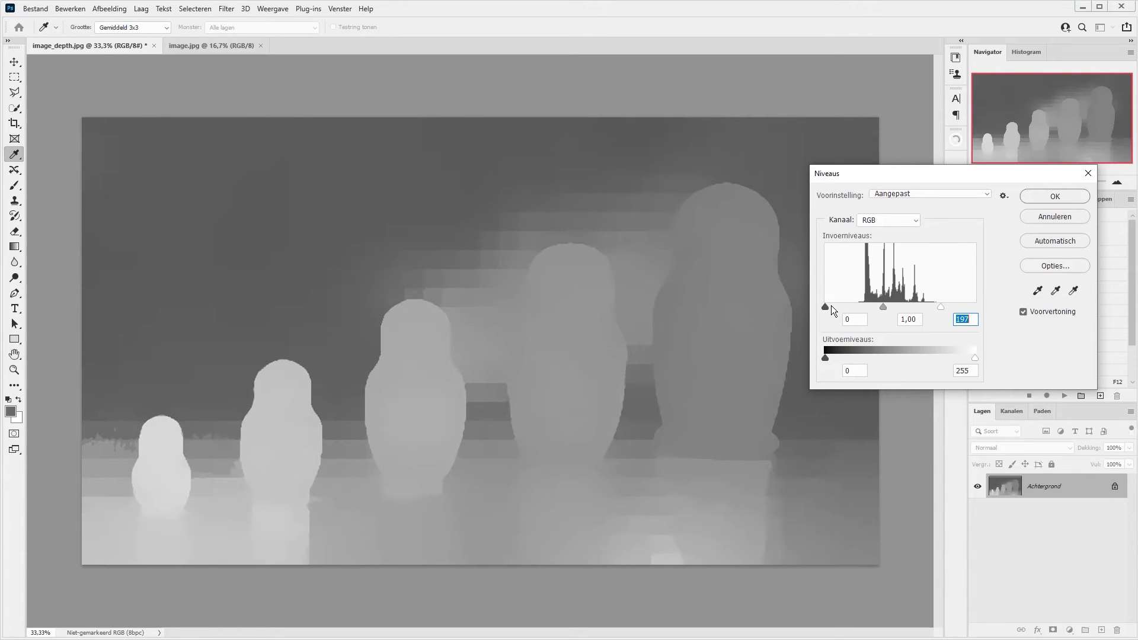
# - Set the Levels inputs to black 55 and white 185 and apply them
pyautogui.moveTo(825, 307); pyautogui.dragTo(860, 307)
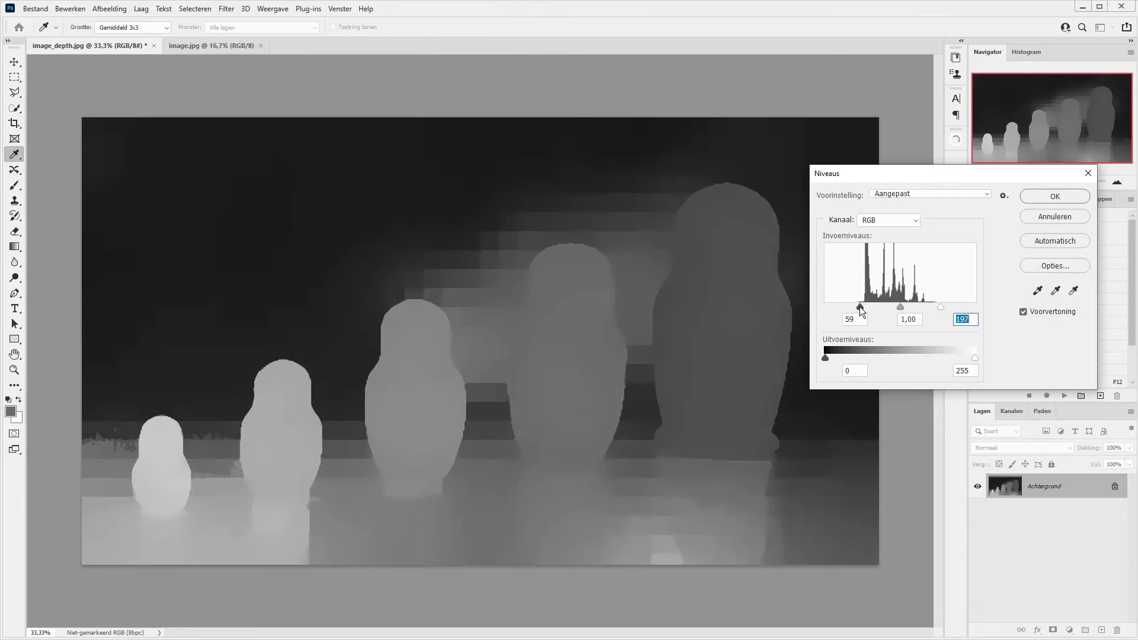
pyautogui.moveTo(941, 307); pyautogui.dragTo(936, 307)
pyautogui.click(934, 307)
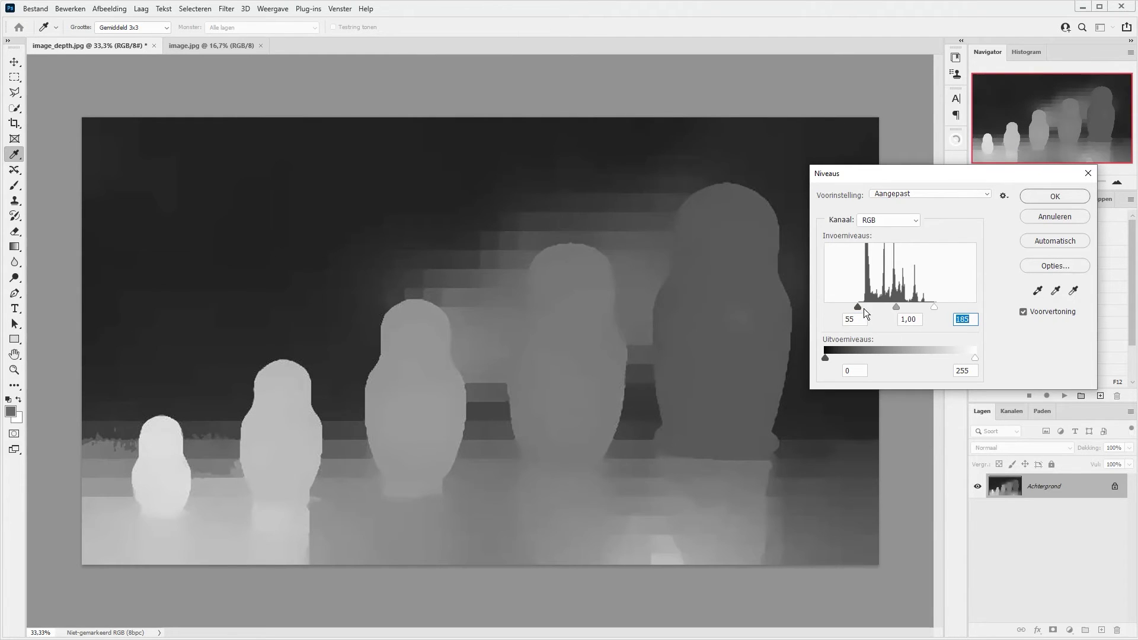
pyautogui.click(1041, 197)
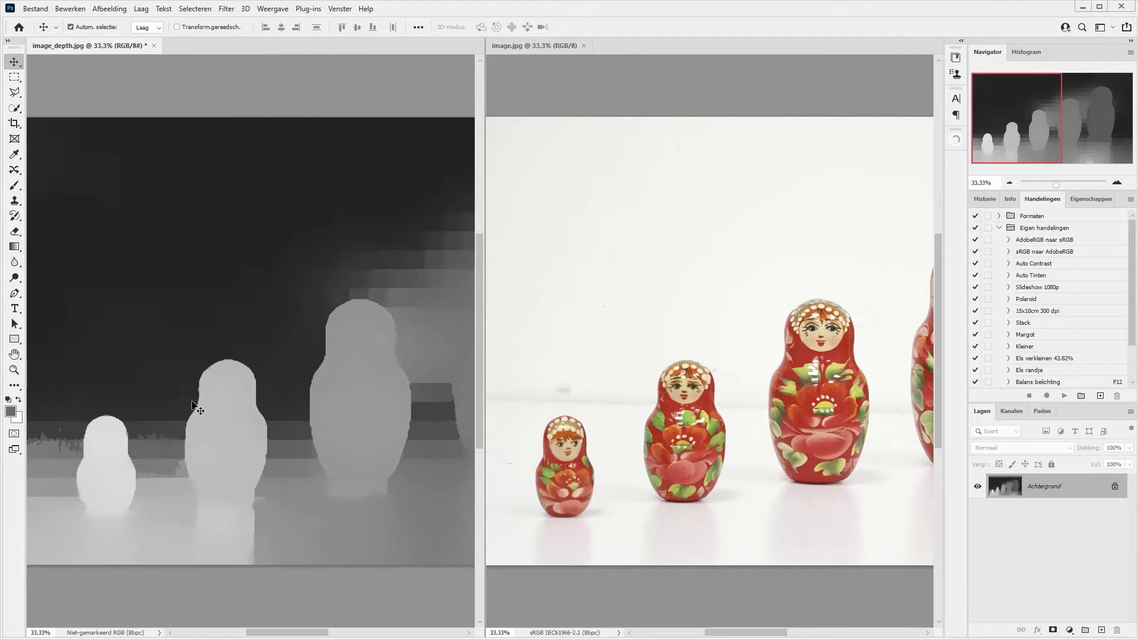
# - Drag the depth map onto image.jpg as layer Laag 1, then return to tabbed view
pyautogui.moveTo(588, 329); pyautogui.dragTo(354, 377)
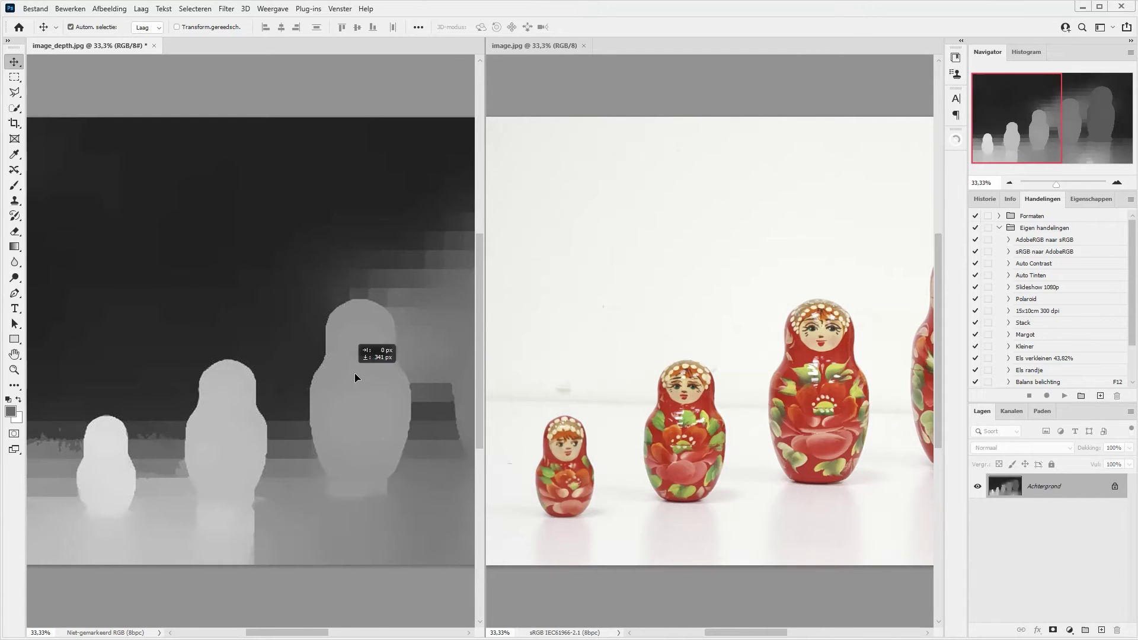
pyautogui.moveTo(355, 377); pyautogui.dragTo(610, 370)
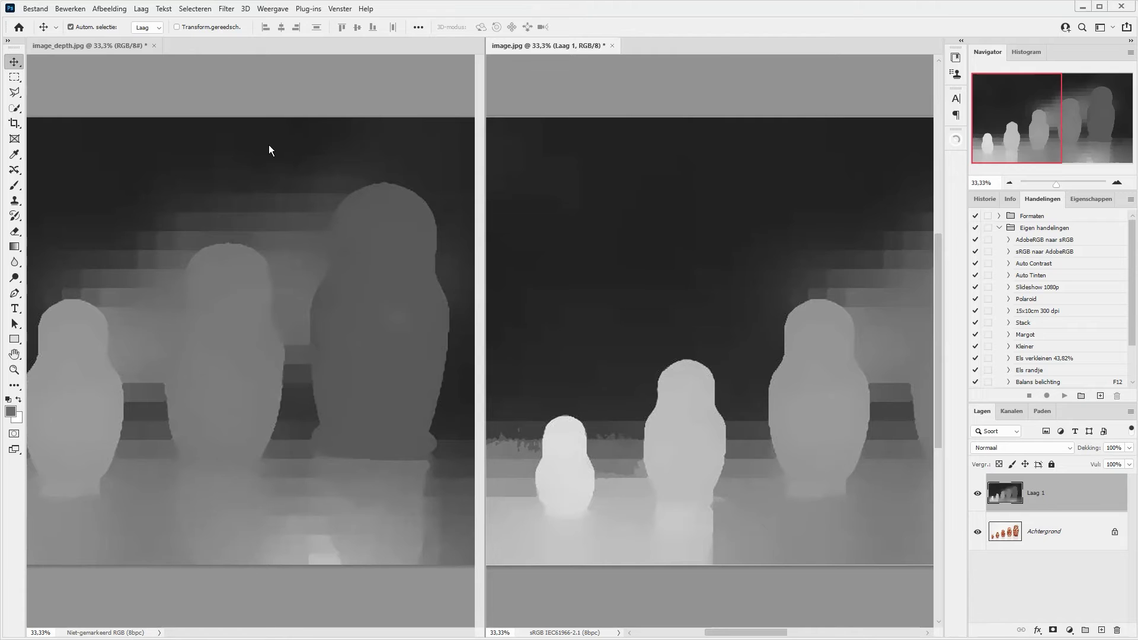
pyautogui.click(520, 48)
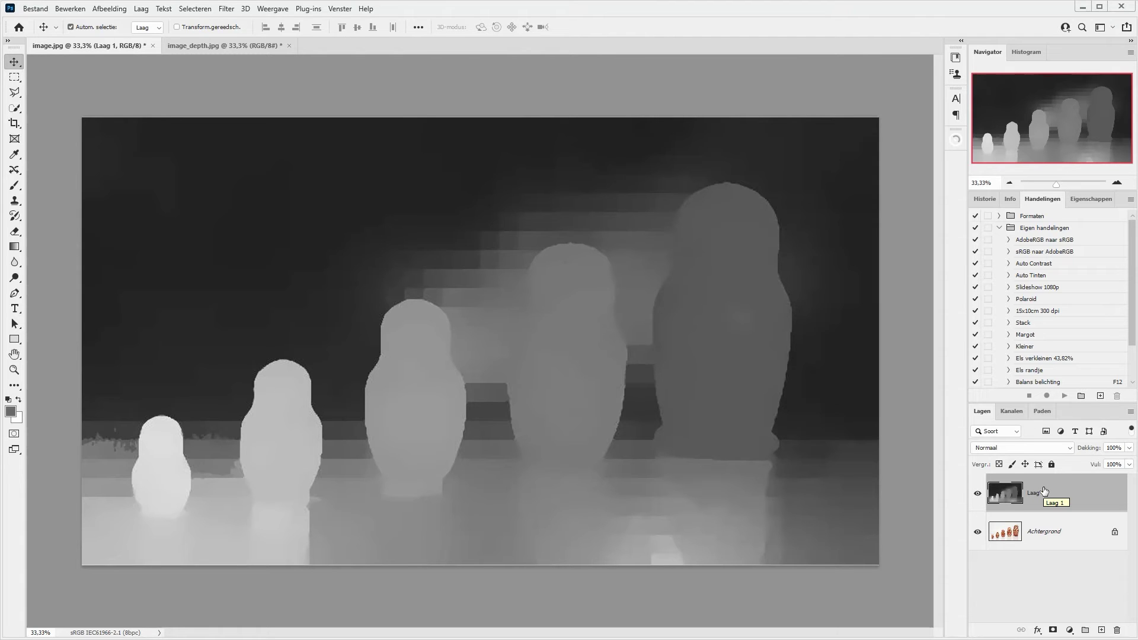
# - Load the depth map's brightness as a selection and save it as alpha channel Alfa 1
pyautogui.click(1011, 411)
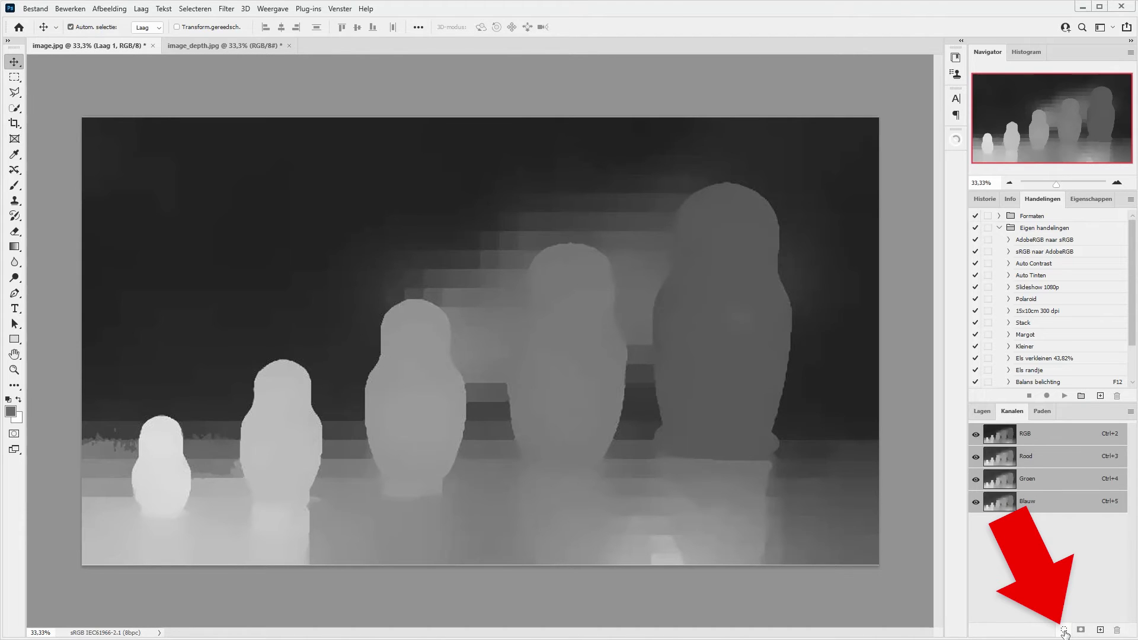
pyautogui.click(1064, 631)
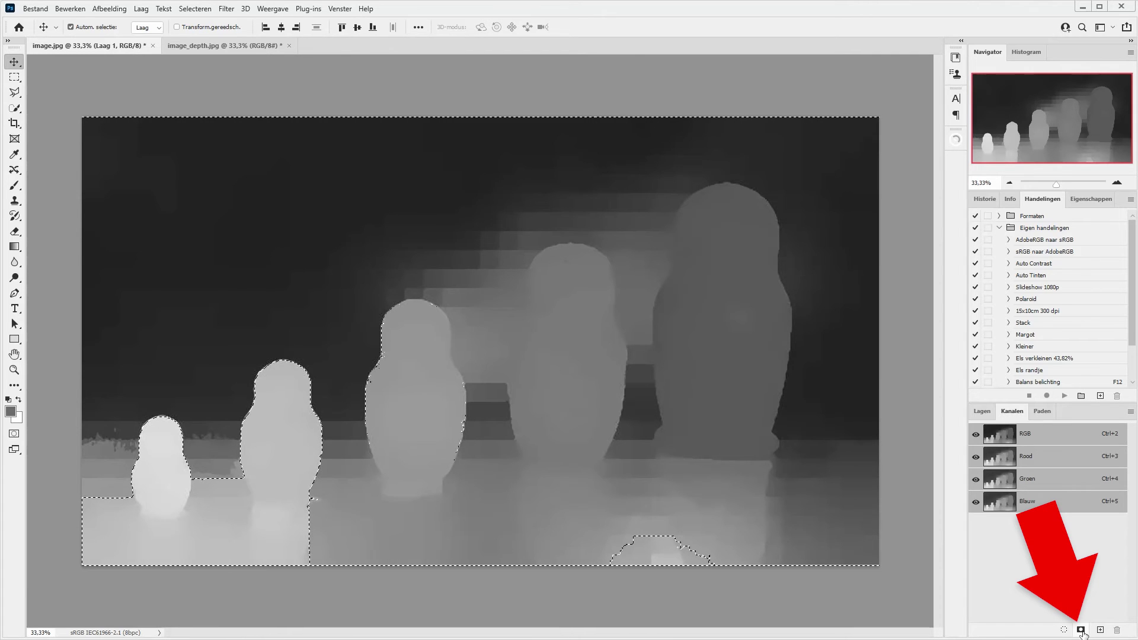
pyautogui.click(1081, 630)
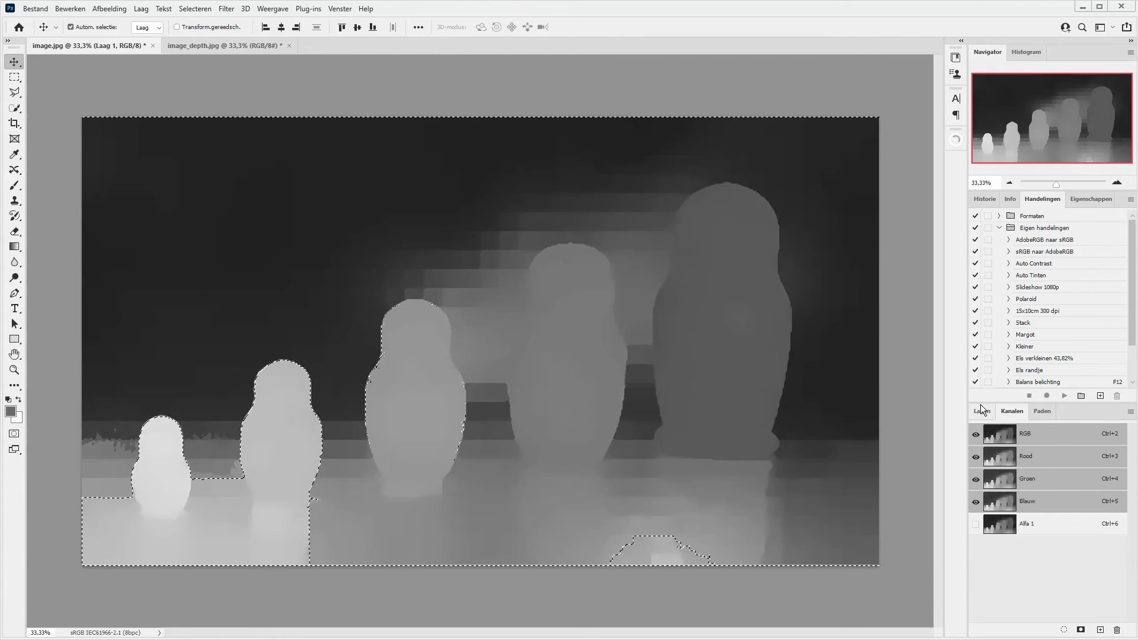
# - Delete the depth-map layer Laag 1 and deselect, leaving only the doll photo background
pyautogui.click(979, 411)
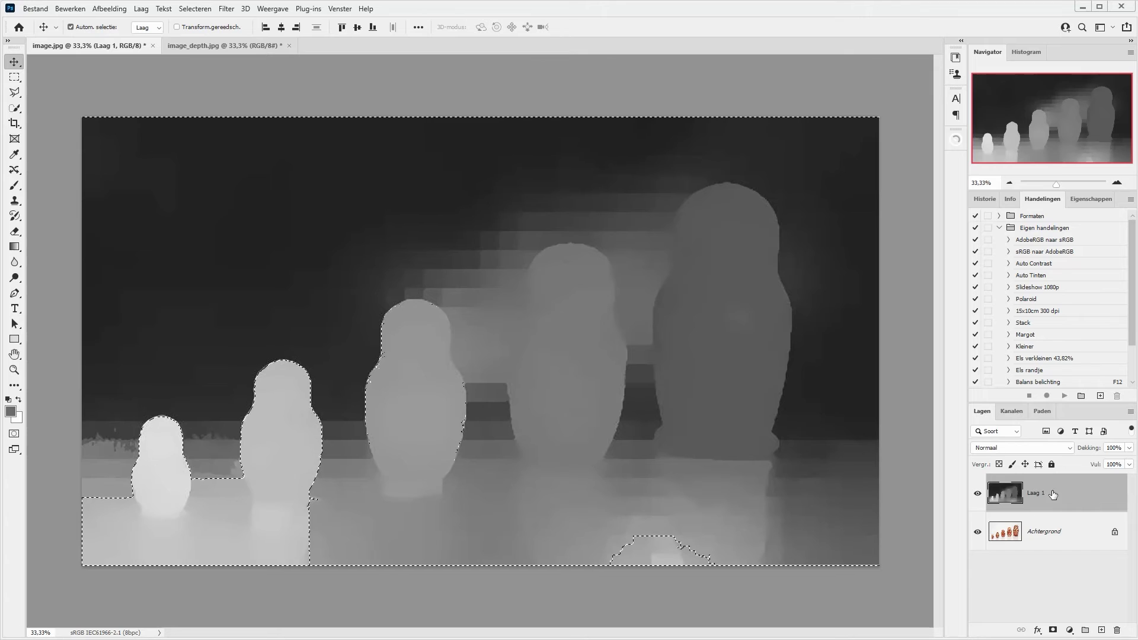
pyautogui.moveTo(1078, 499); pyautogui.dragTo(1117, 629)
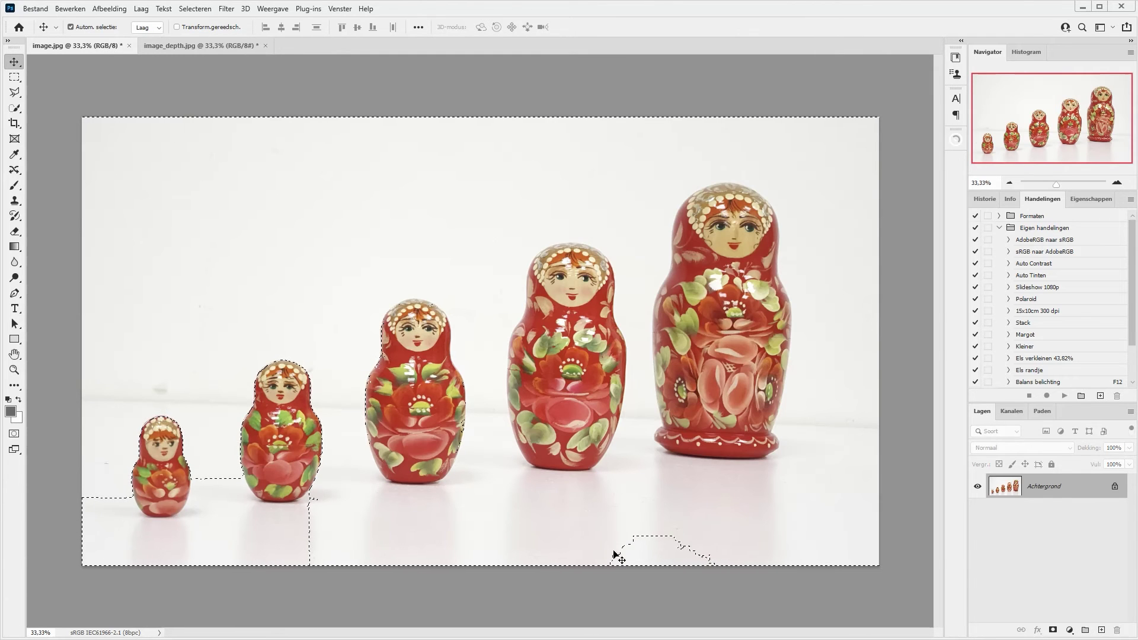
pyautogui.hotkey('ctrl', 'd')
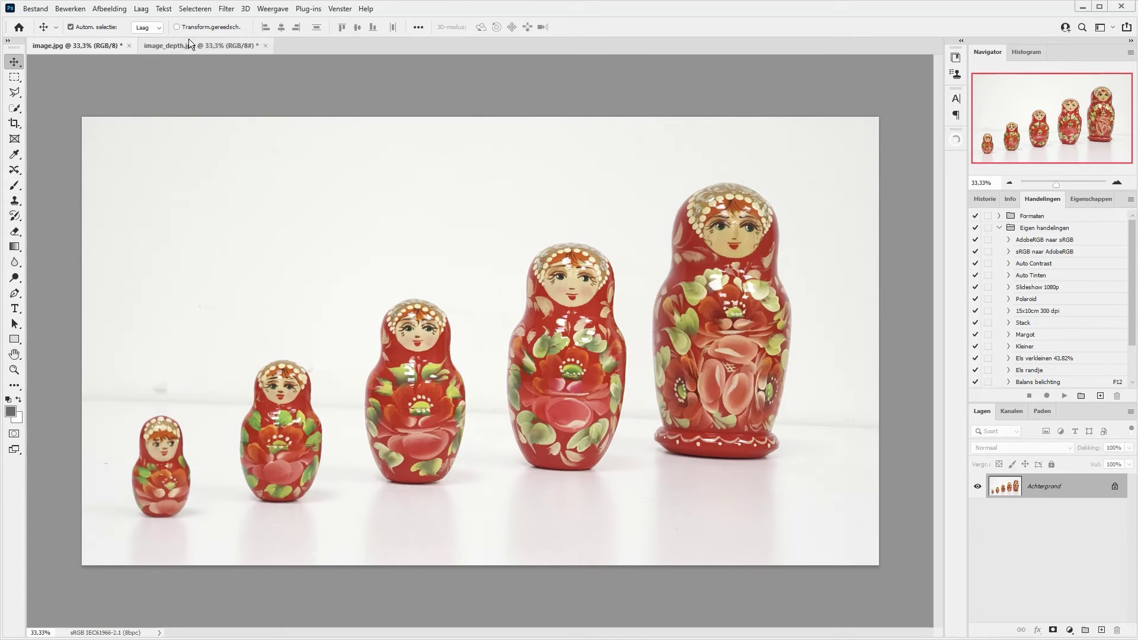
# - Open the Vage lens (Lens Blur) filter from Filter > Vervagen
pyautogui.click(225, 8)
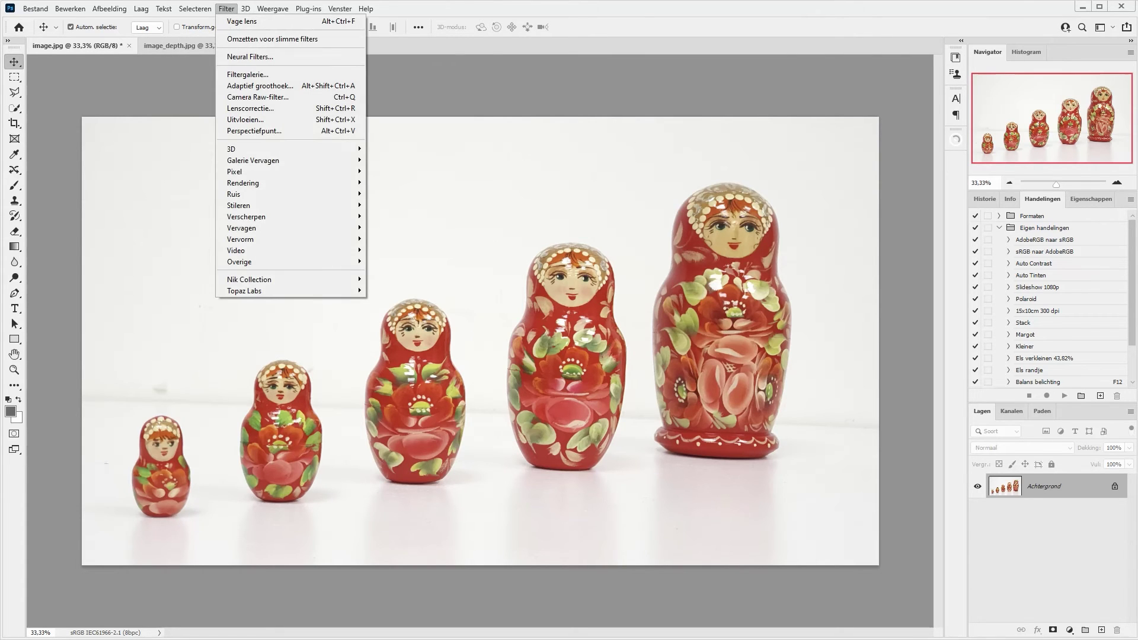
pyautogui.moveTo(242, 227)
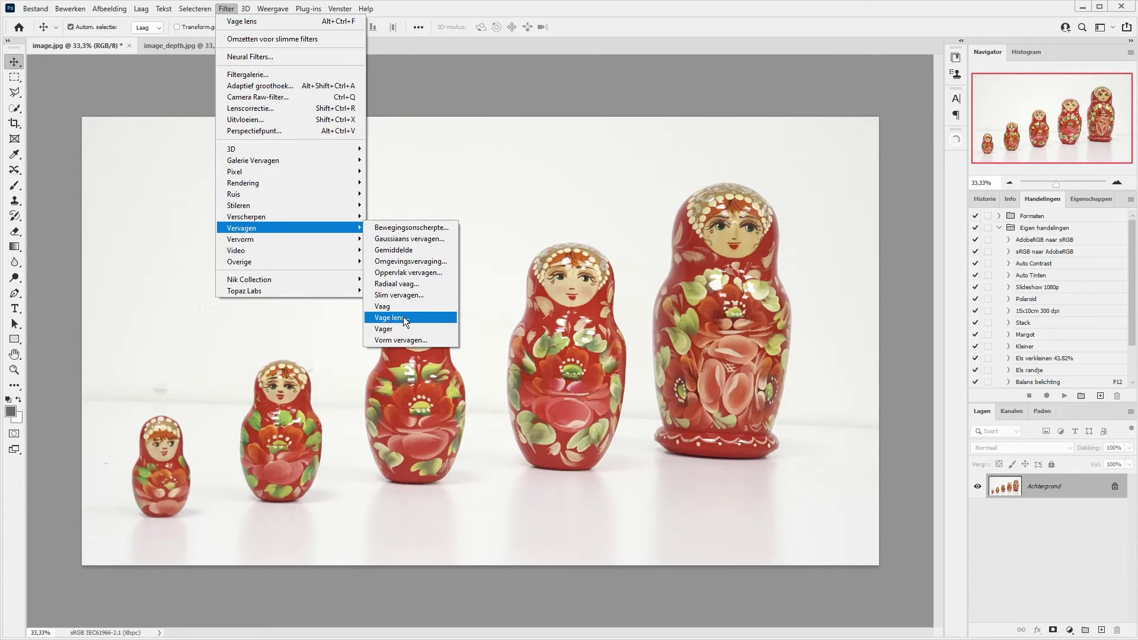
pyautogui.click(403, 318)
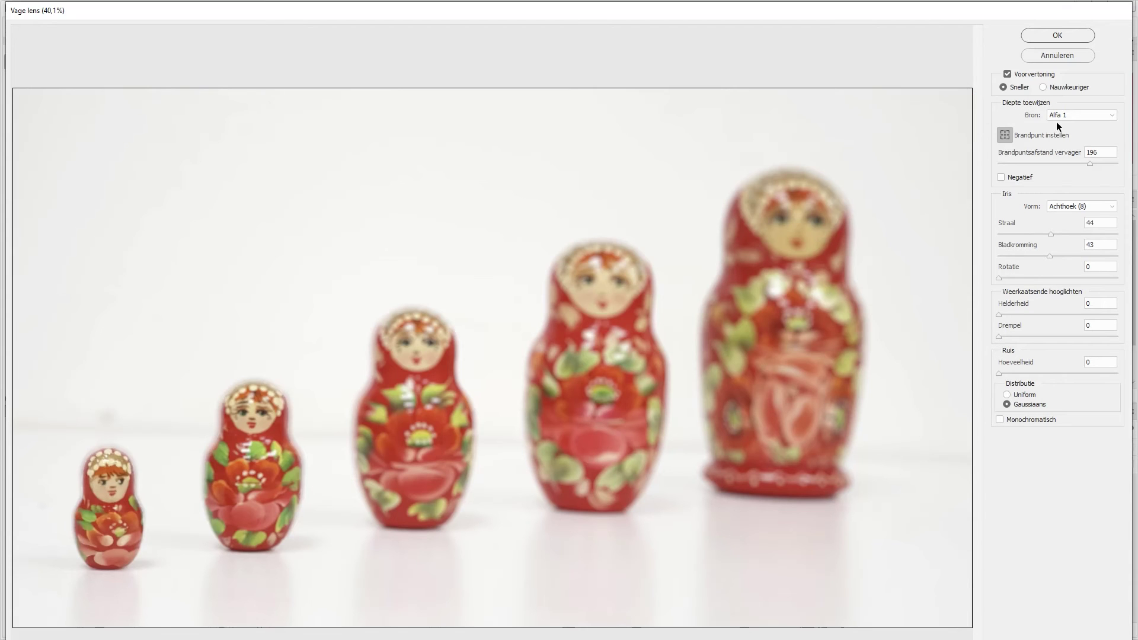
pyautogui.click(1058, 114)
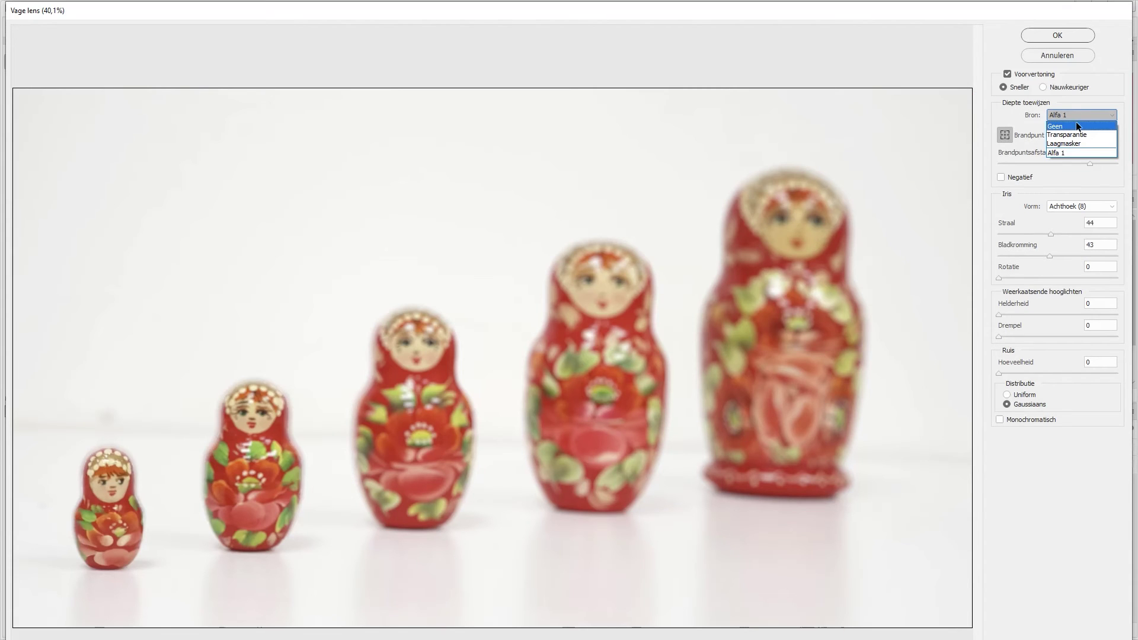
pyautogui.click(1075, 153)
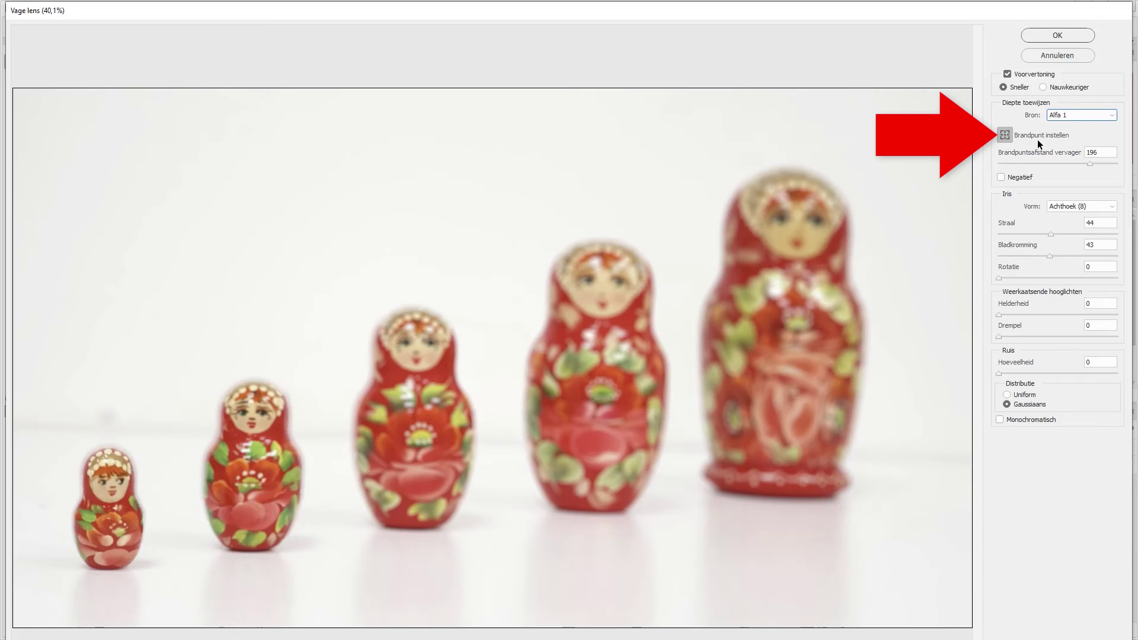
# - Enable Brandpunt instellen and set focus on the middle doll, focal distance 122
pyautogui.click(1006, 138)
pyautogui.click(1007, 138)
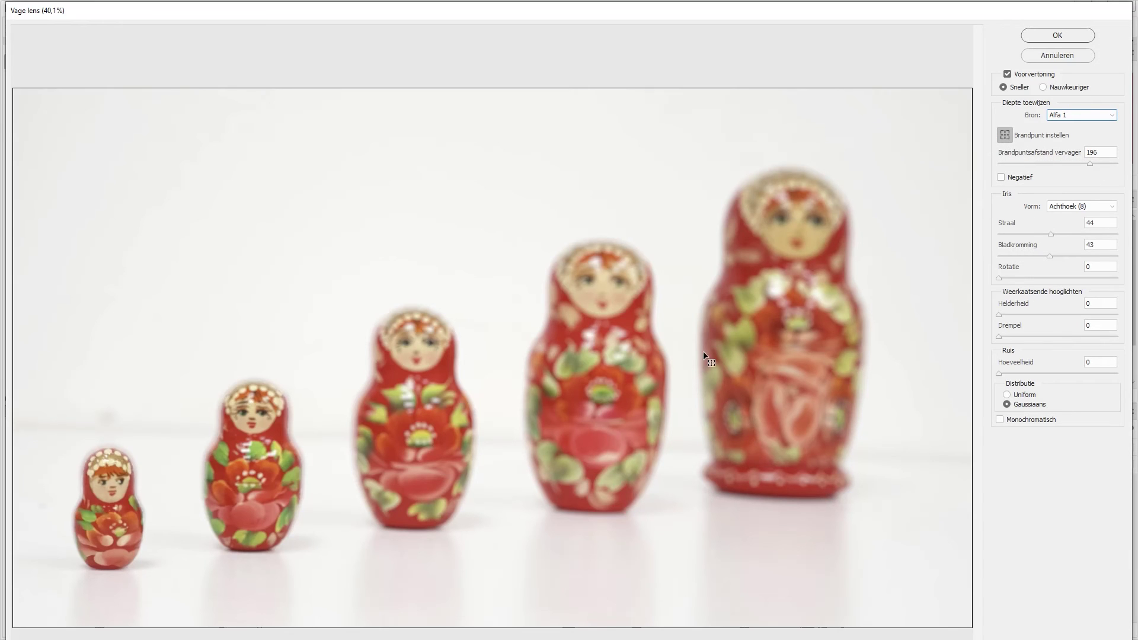
pyautogui.click(787, 337)
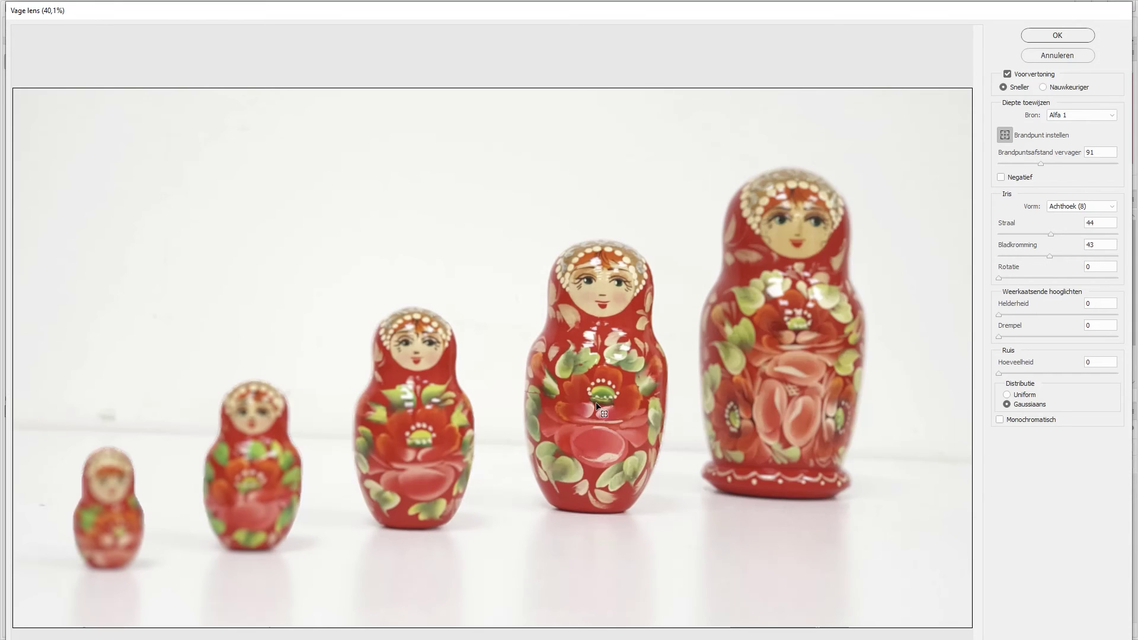
pyautogui.click(104, 511)
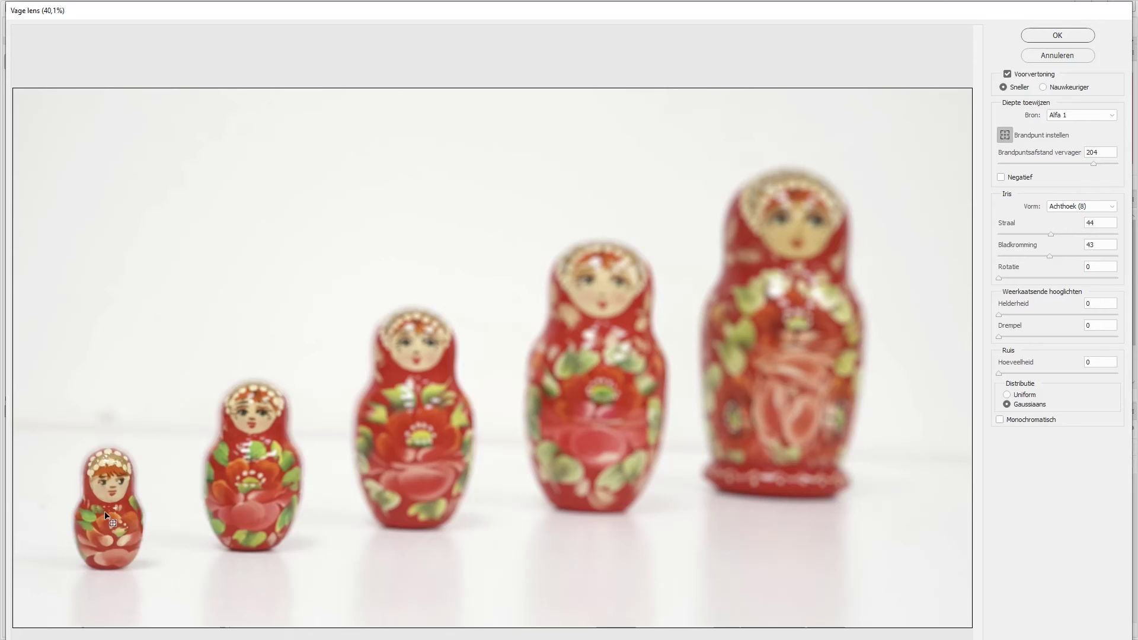
pyautogui.click(793, 320)
pyautogui.click(446, 416)
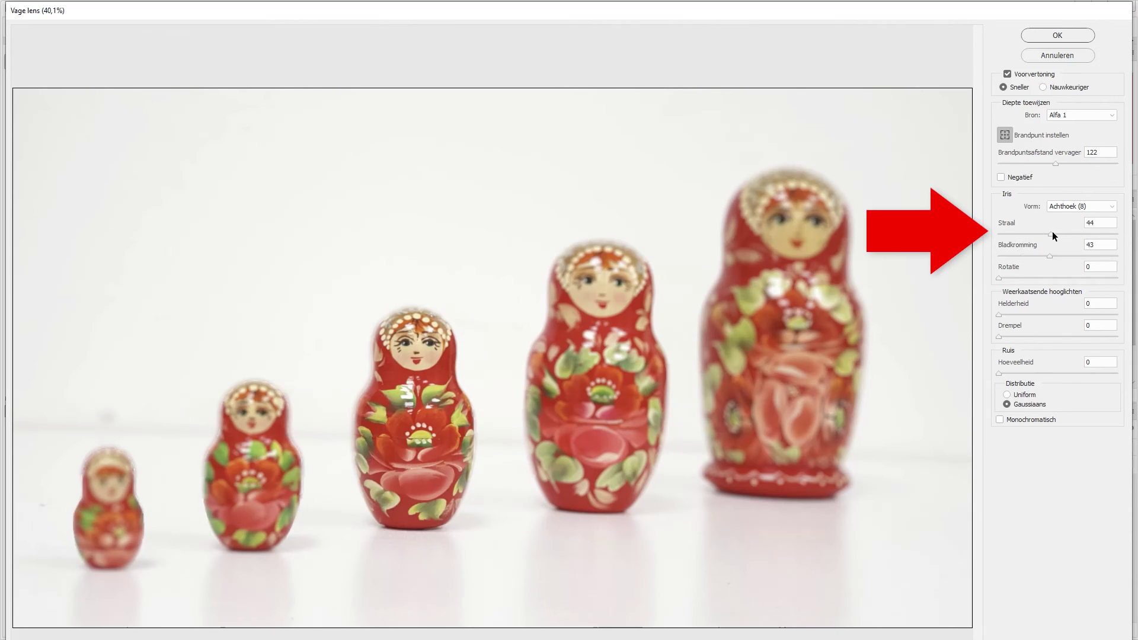
# - Set the Straal blur radius to 50 and apply the Lens Blur
pyautogui.moveTo(1050, 234); pyautogui.dragTo(1102, 234)
pyautogui.click(1013, 234)
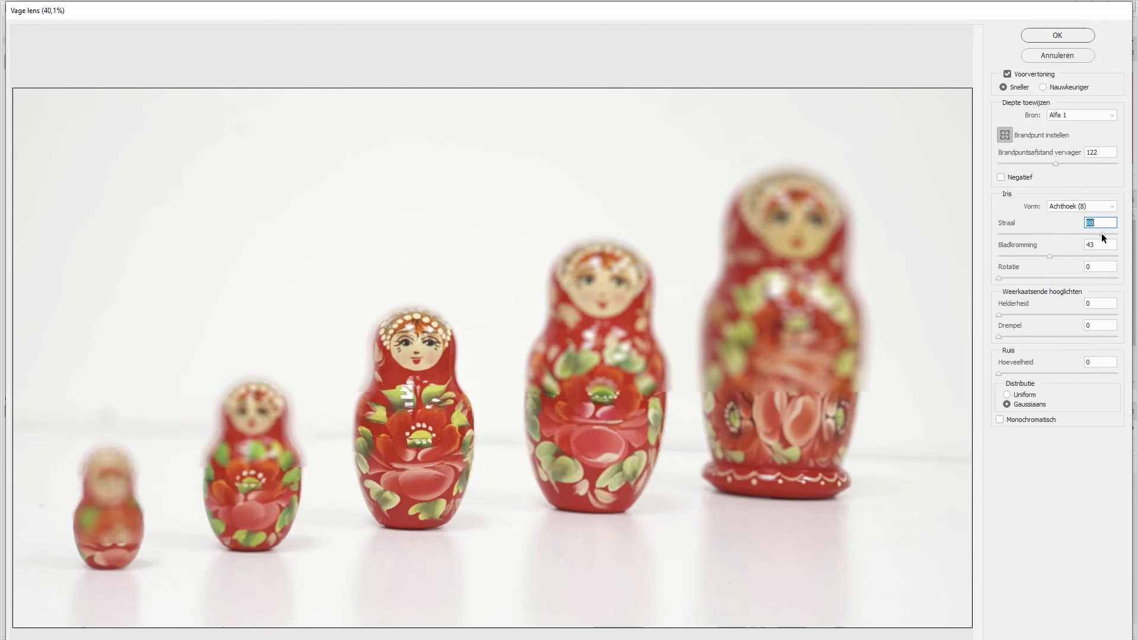
pyautogui.click(1053, 234)
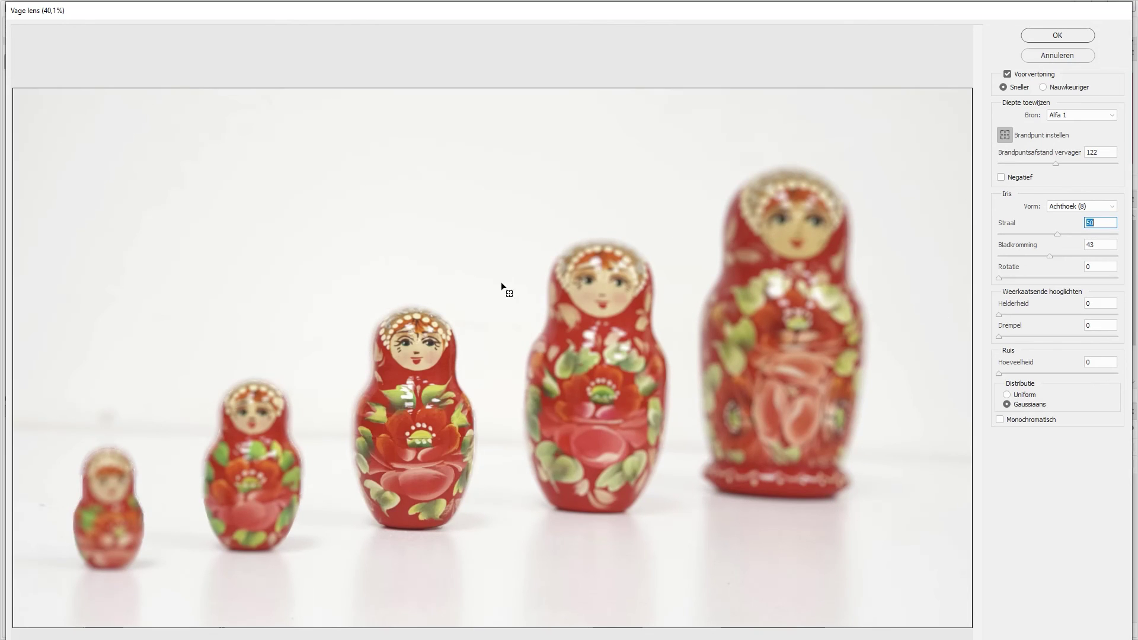
pyautogui.click(1062, 31)
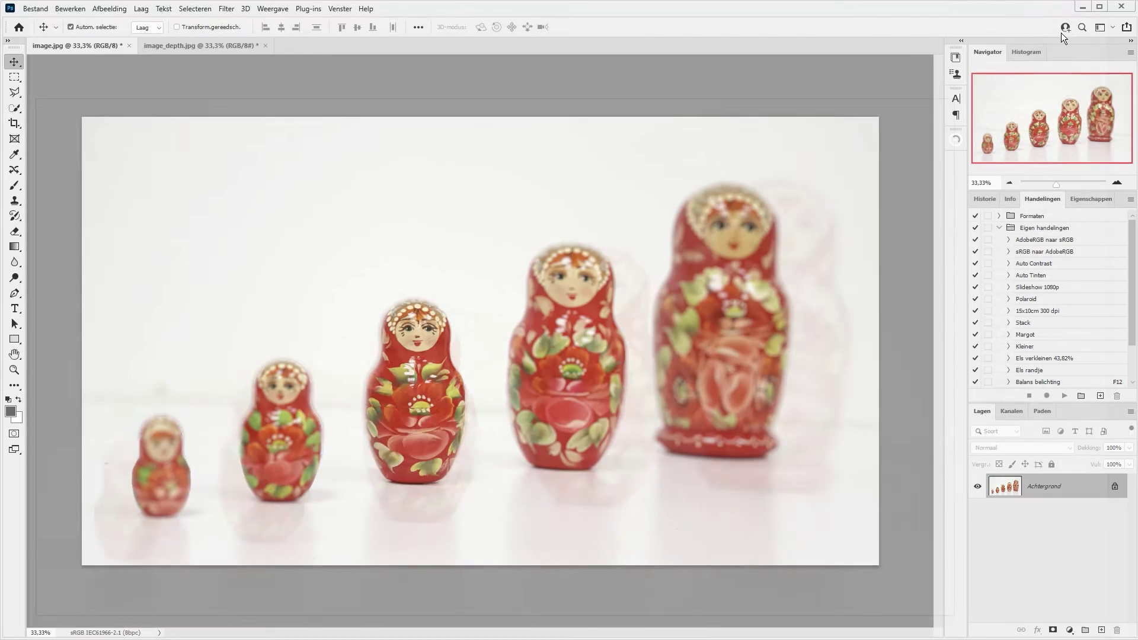